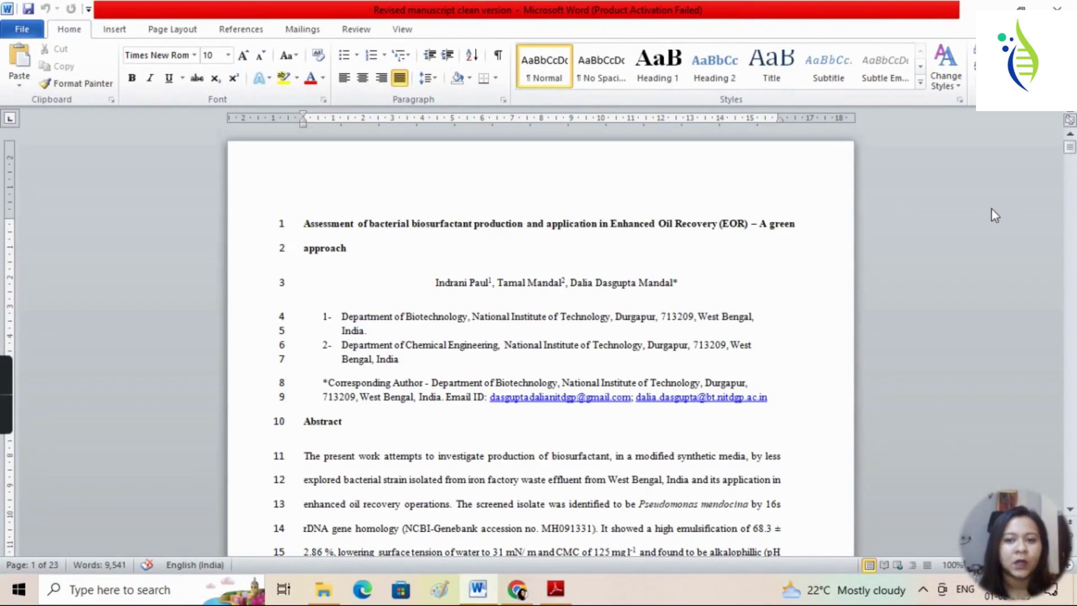
pyautogui.scroll(-1, 992, 210)
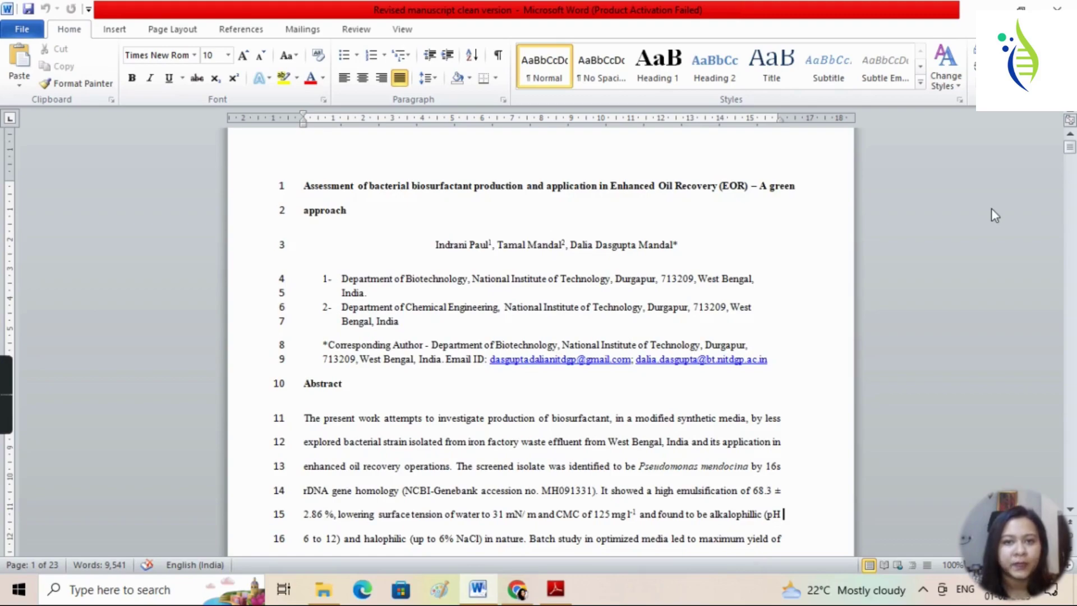
pyautogui.moveTo(543, 599)
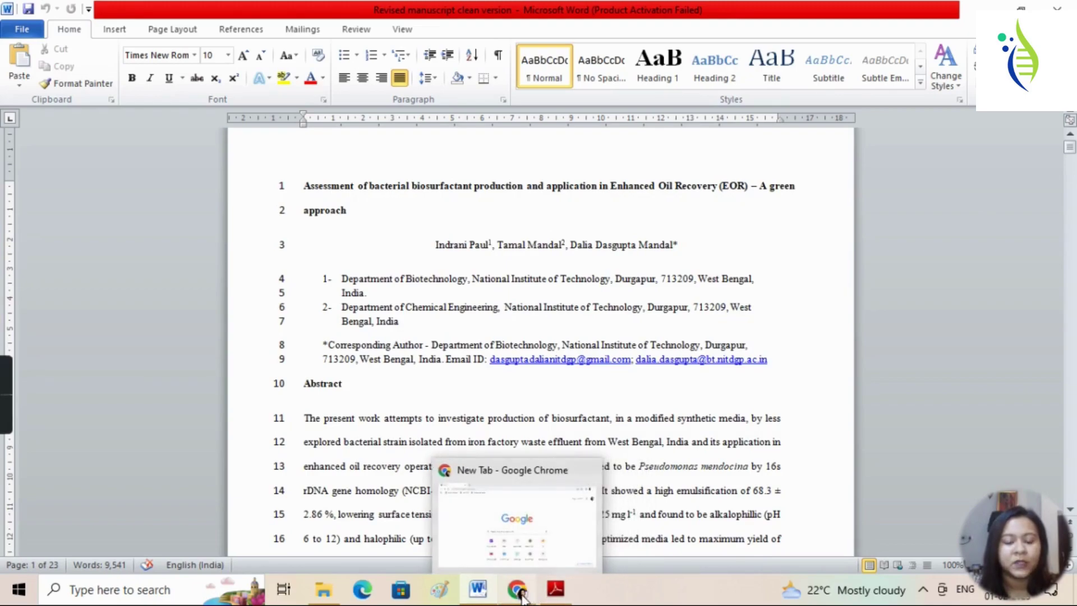
pyautogui.click(521, 597)
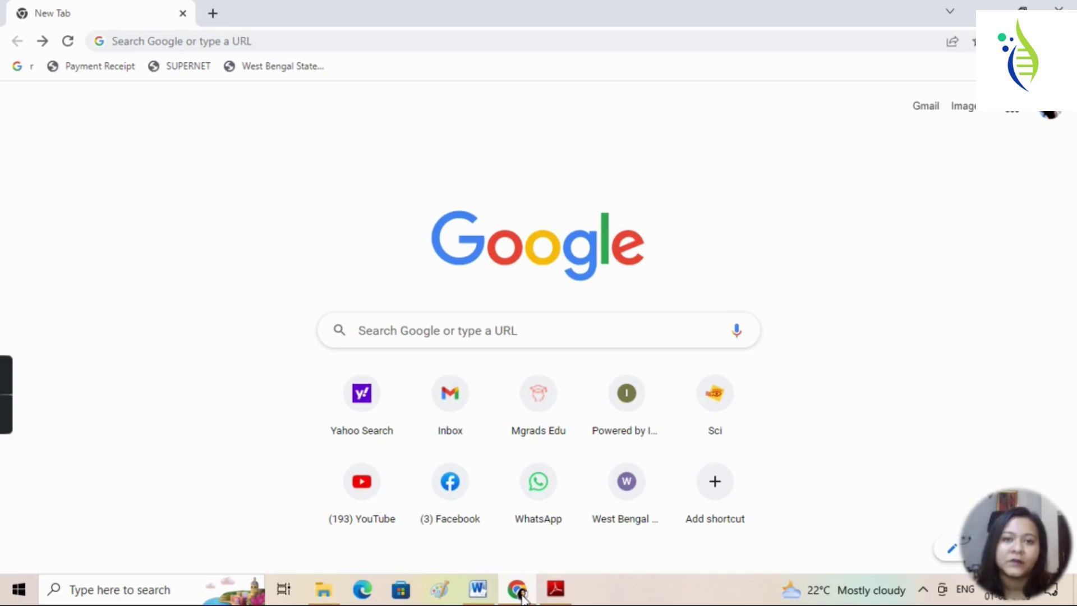
pyautogui.click(479, 590)
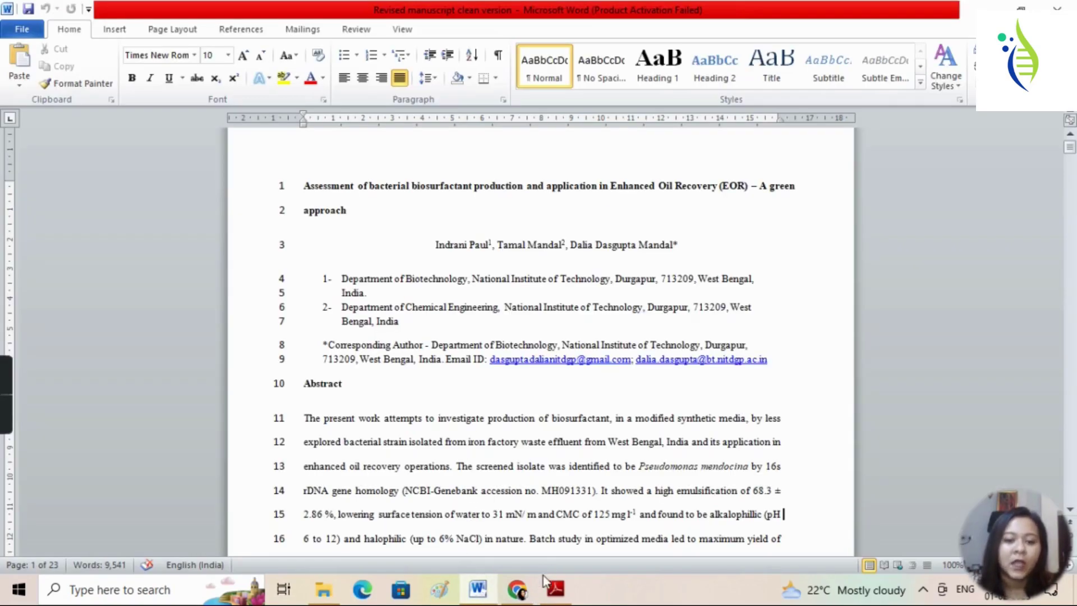
# - Switch to Chrome, search Google for "Elsevier journal finder" and open the Elsevier JournalFinder site
pyautogui.click(530, 596)
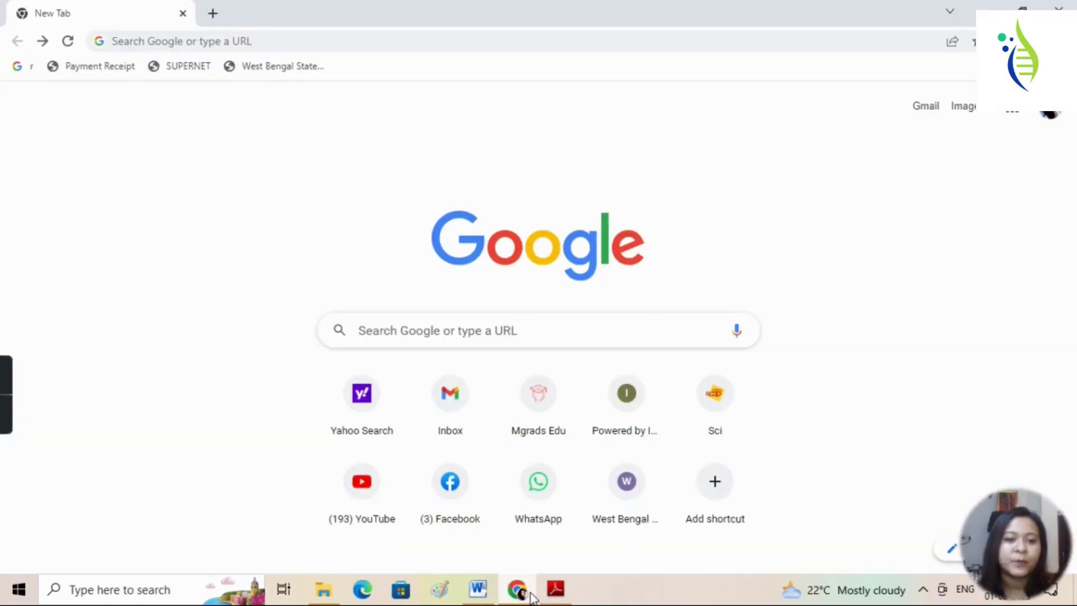
pyautogui.click(515, 336)
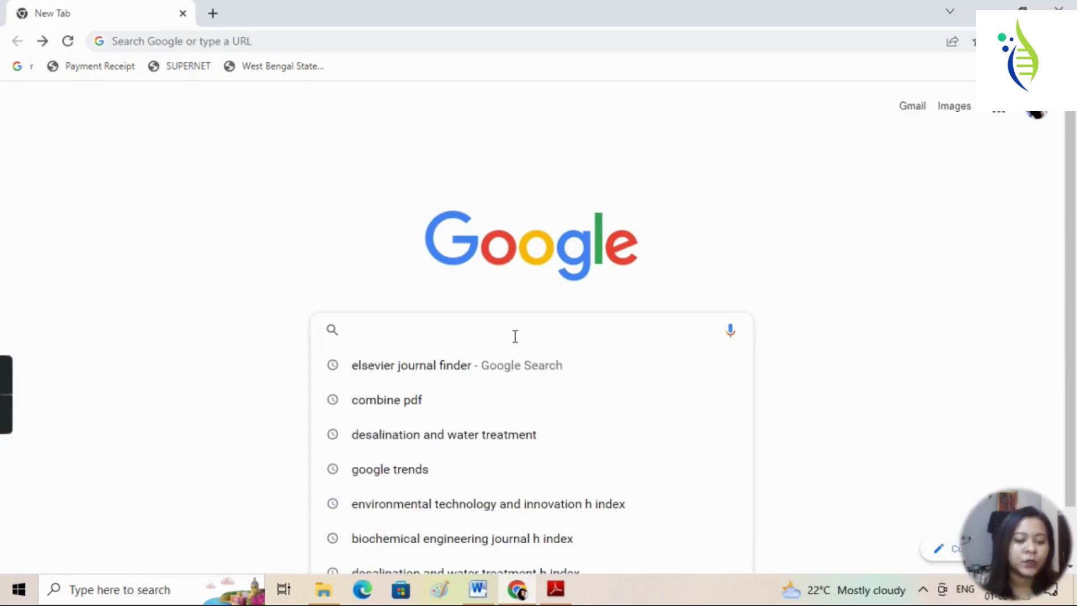
pyautogui.write('E')
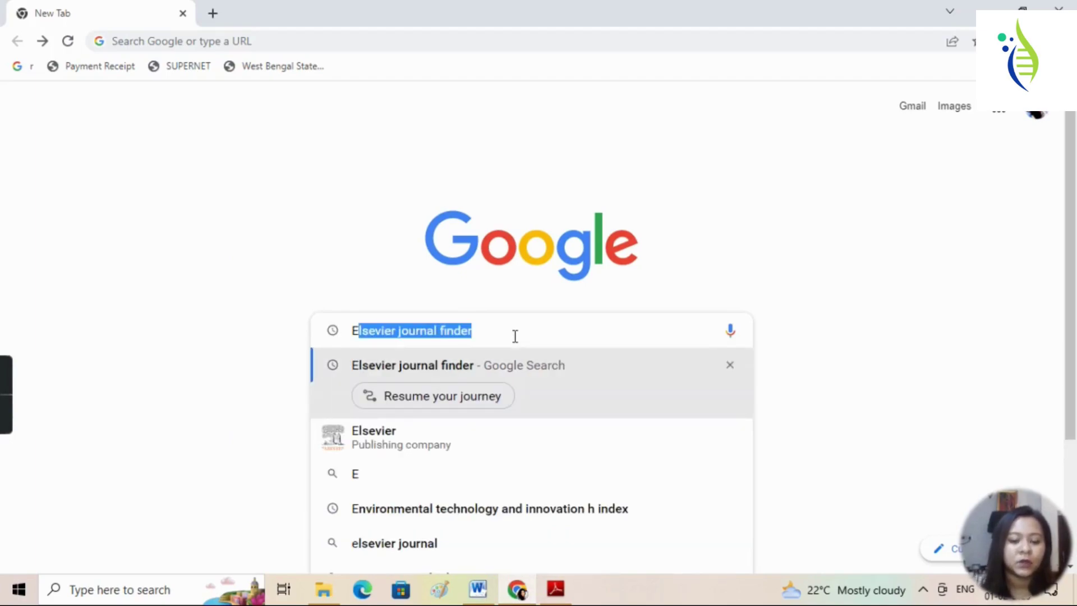
pyautogui.write('lsever')
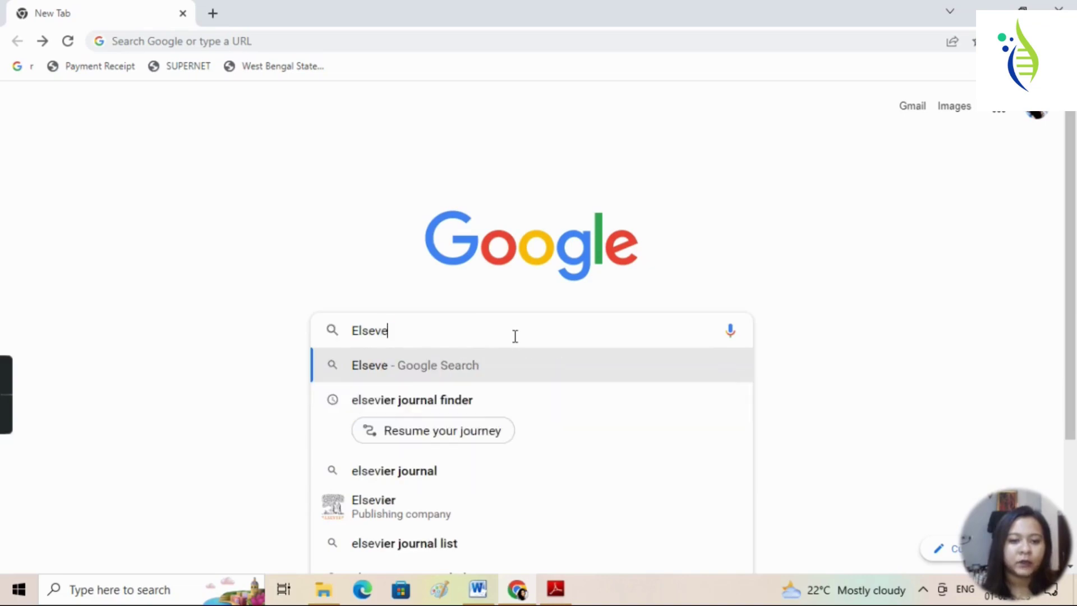
pyautogui.press('BackSpace')
pyautogui.press('BackSpace')
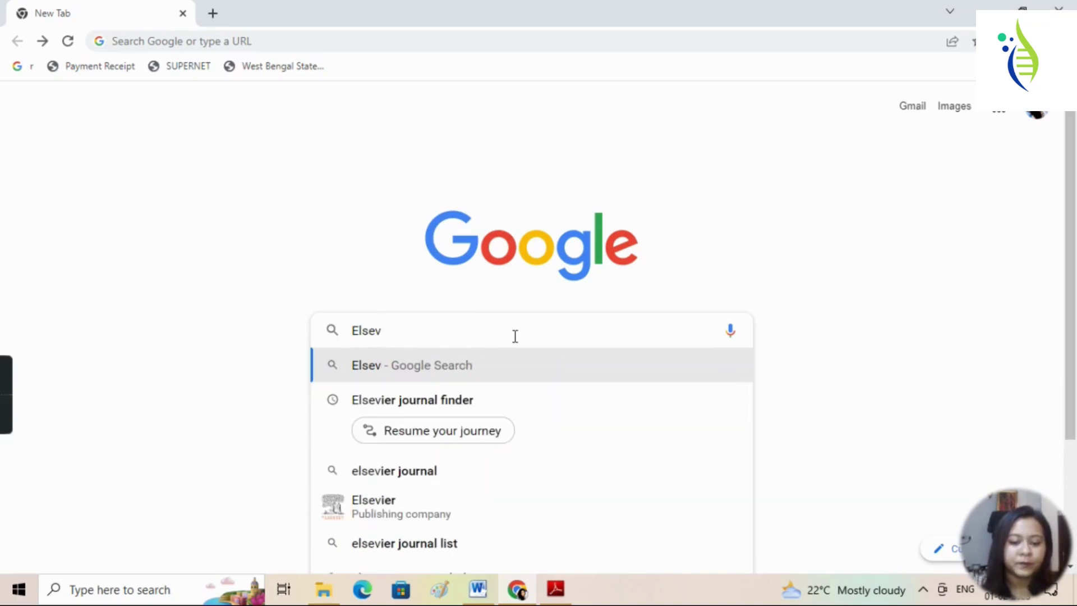
pyautogui.write('ier')
pyautogui.press('Right')
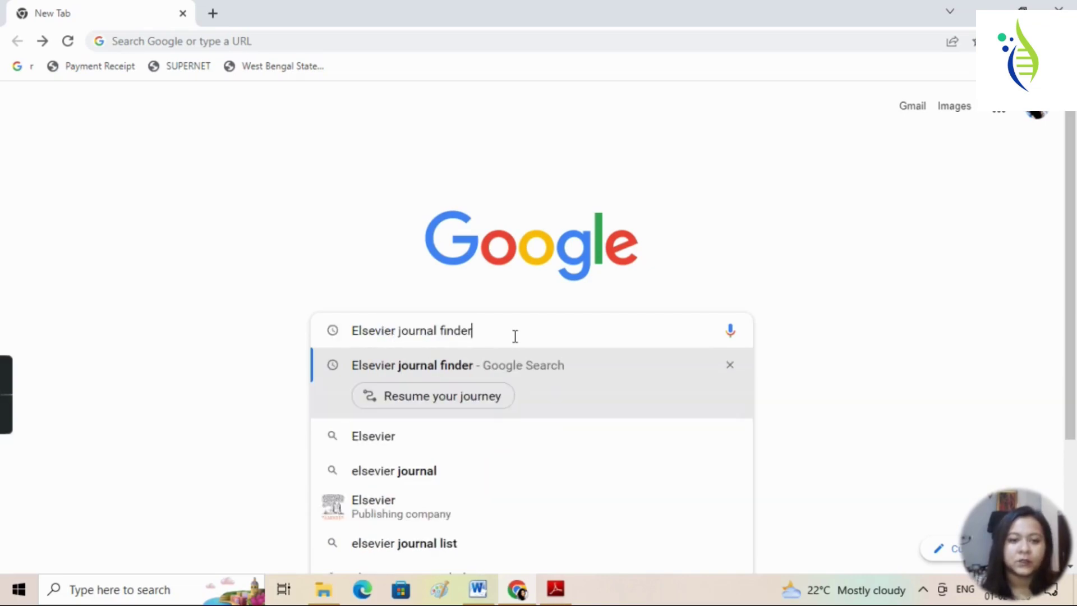
pyautogui.press('Return')
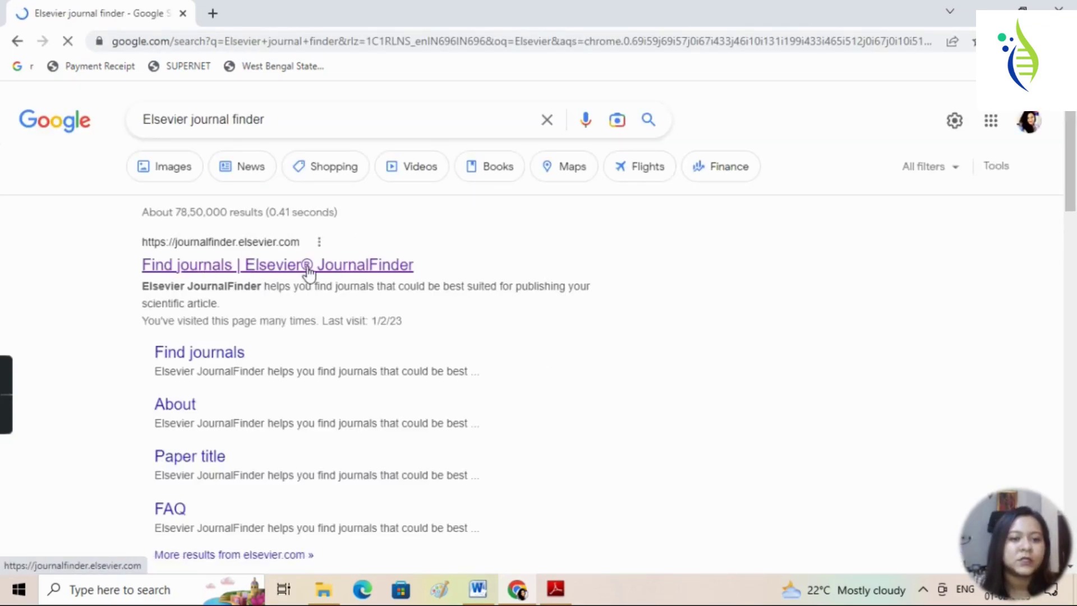
pyautogui.click(269, 266)
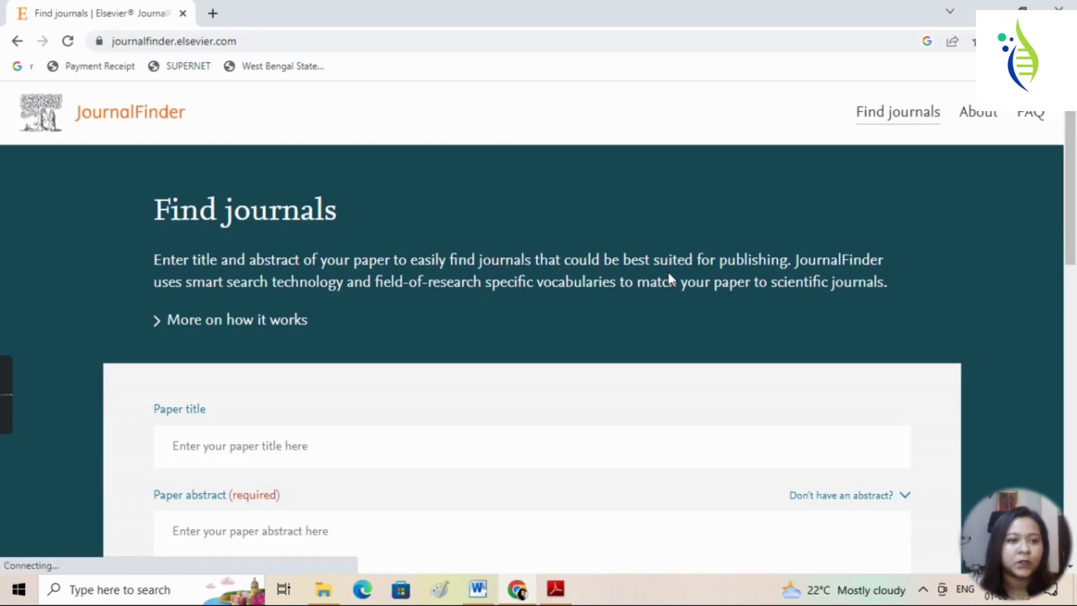
# - Copy the manuscript's title, lines 1 to 2 of the Word document, into JournalFinder's Paper title field
pyautogui.scroll(-1, 667, 271)
pyautogui.scroll(-1, 671, 279)
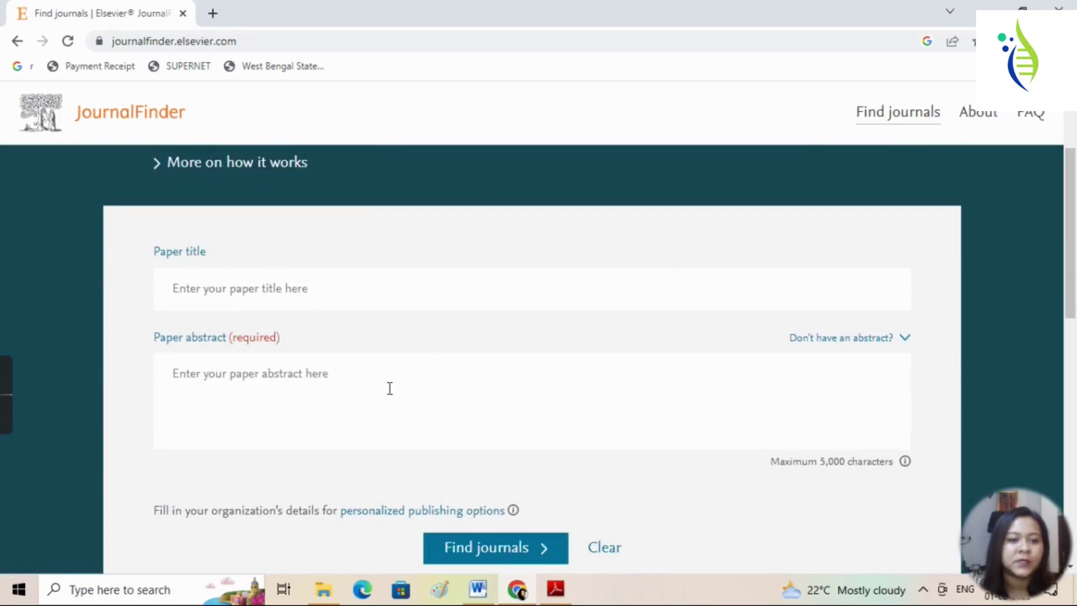
pyautogui.click(477, 589)
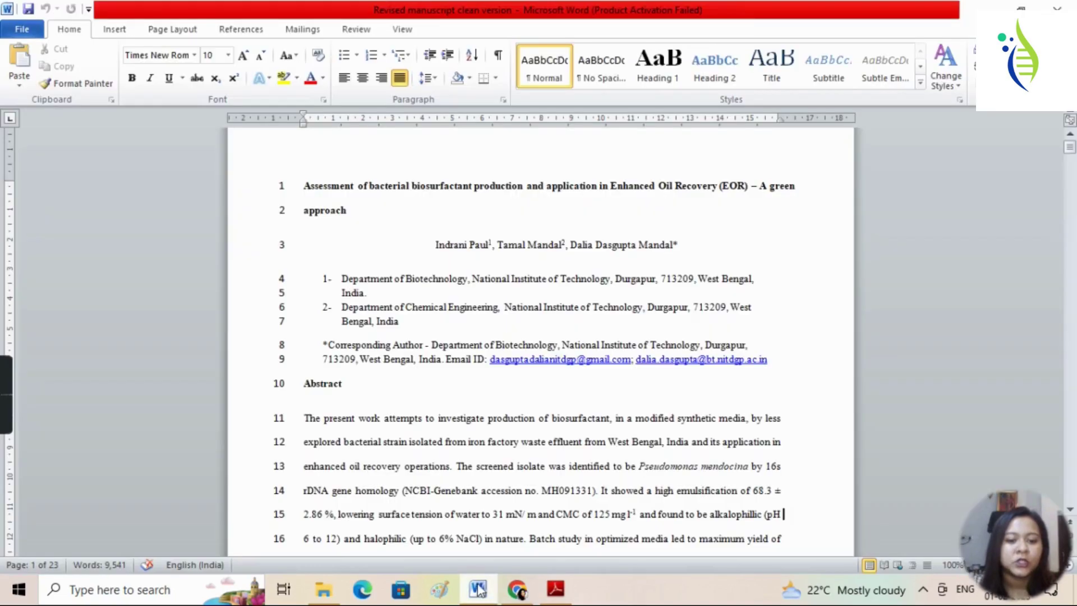
pyautogui.moveTo(305, 186); pyautogui.dragTo(347, 210)
pyautogui.hotkey('ctrl', 'c')
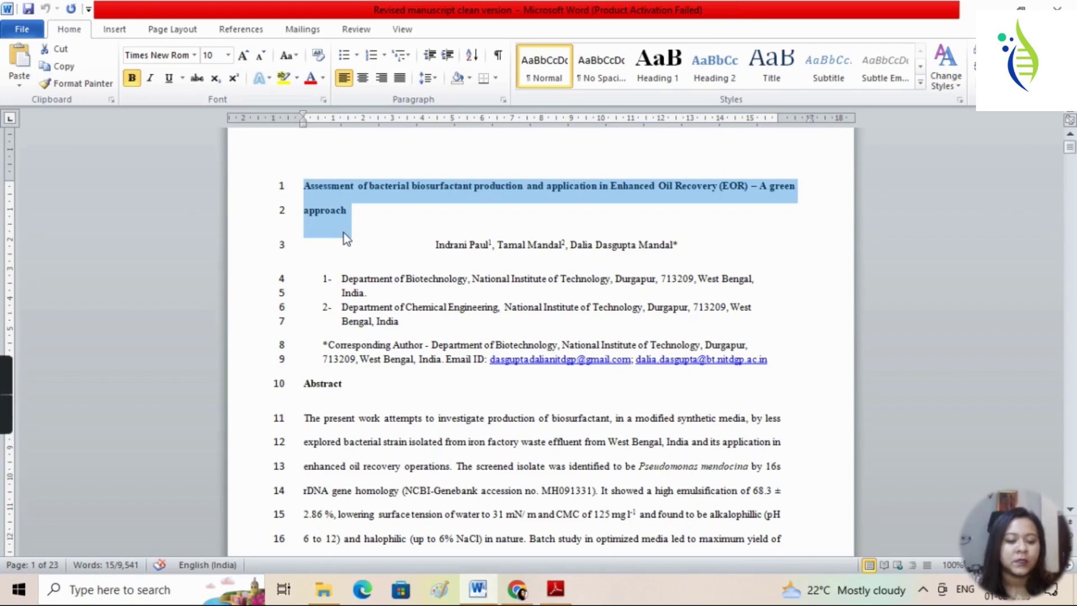
pyautogui.click(516, 589)
pyautogui.click(315, 296)
pyautogui.hotkey('ctrl', 'v')
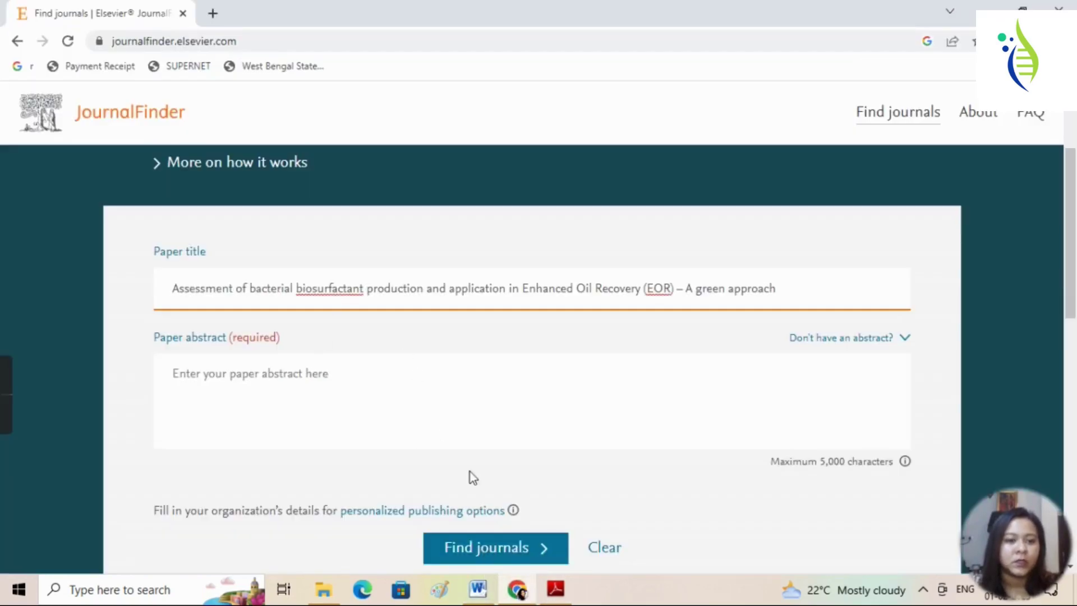
# - Copy the full abstract text, lines 11 to 25 of the Word manuscript, into JournalFinder's Paper abstract field
pyautogui.click(518, 590)
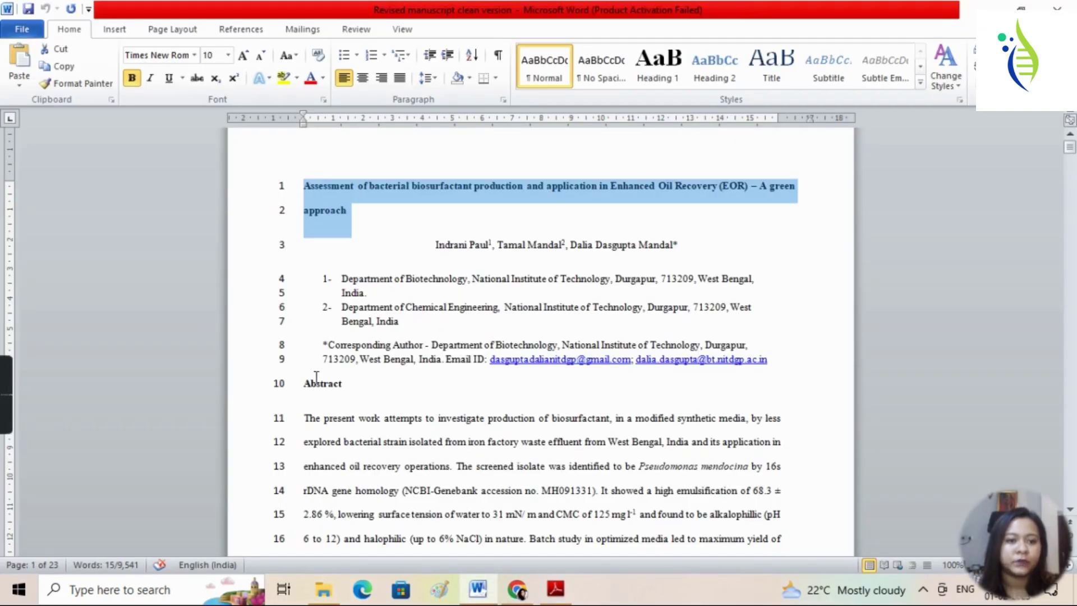
pyautogui.scroll(-1, 453, 236)
pyautogui.scroll(-3, 453, 236)
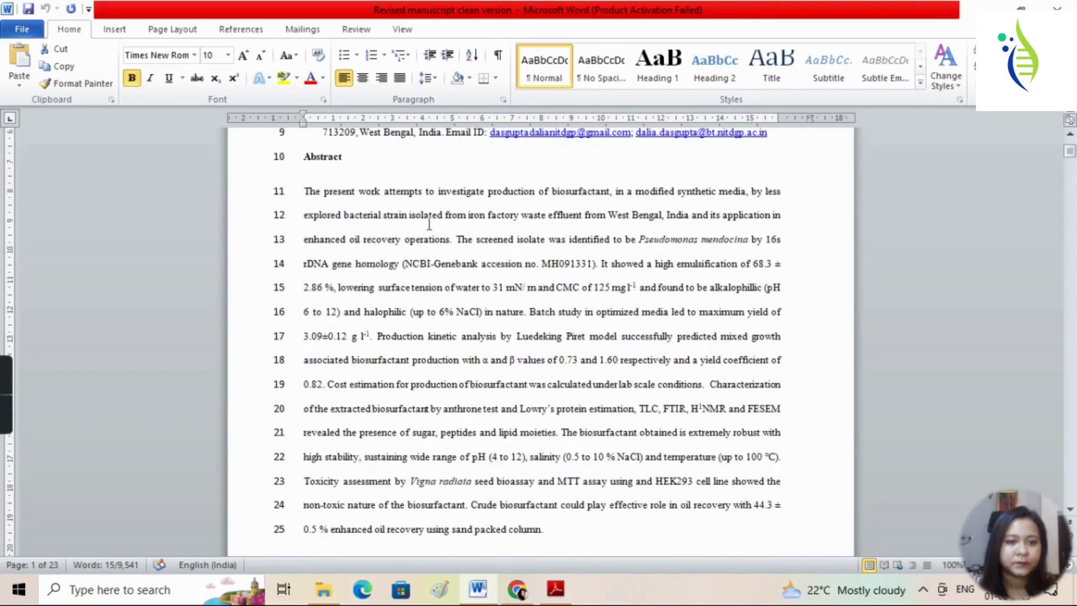
pyautogui.moveTo(303, 191); pyautogui.dragTo(555, 538)
pyautogui.click(555, 538)
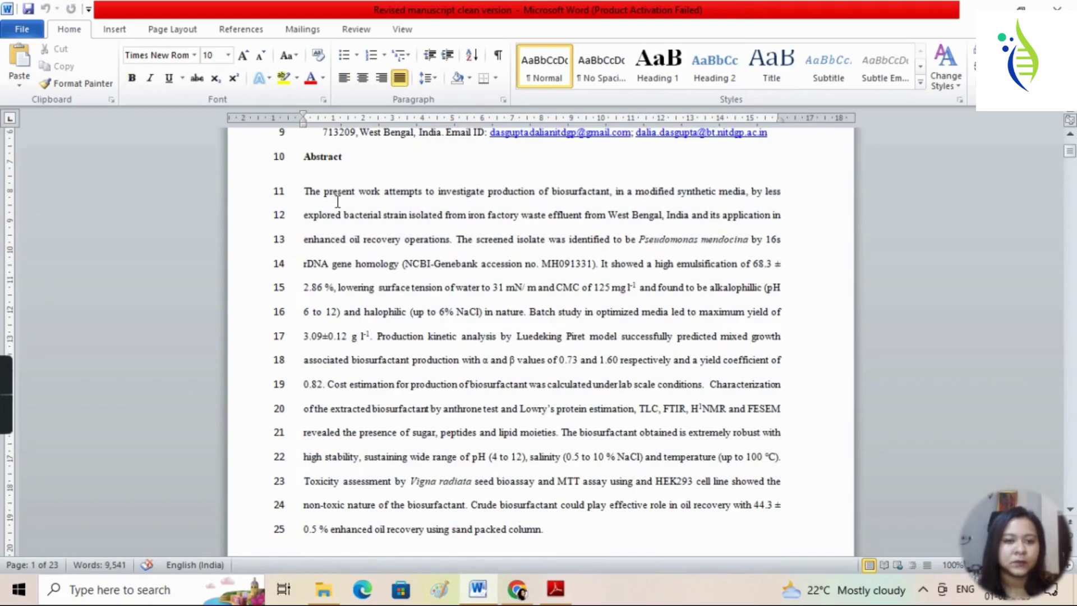
pyautogui.moveTo(302, 191); pyautogui.dragTo(581, 533)
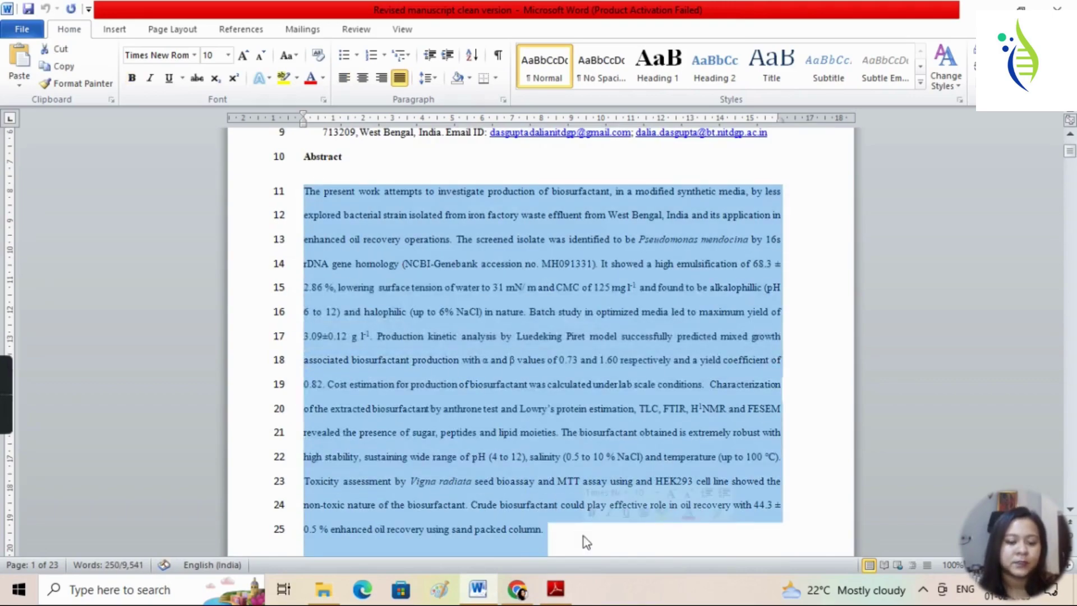
pyautogui.click(516, 589)
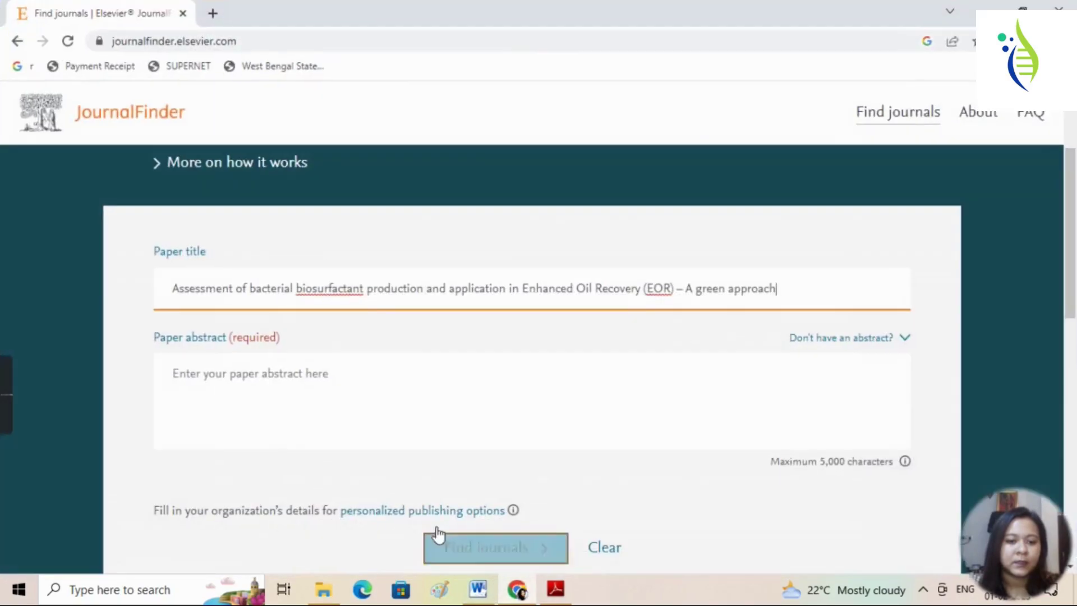
pyautogui.click(388, 405)
pyautogui.hotkey('ctrl', 'v')
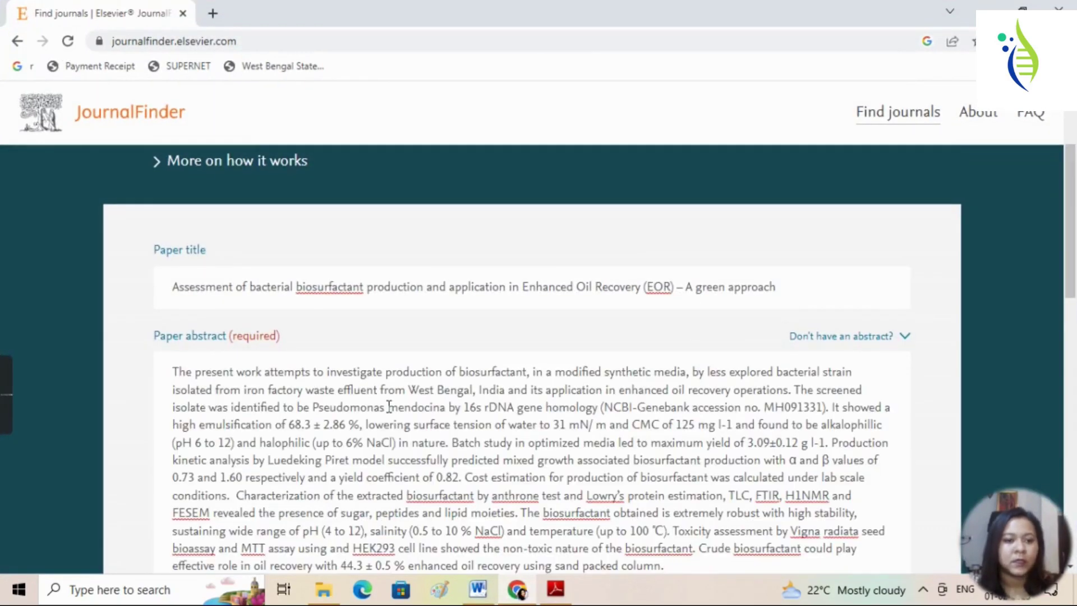
# - Run the JournalFinder search for journals matching the entered title and abstract
pyautogui.scroll(-5, 620, 325)
pyautogui.click(512, 372)
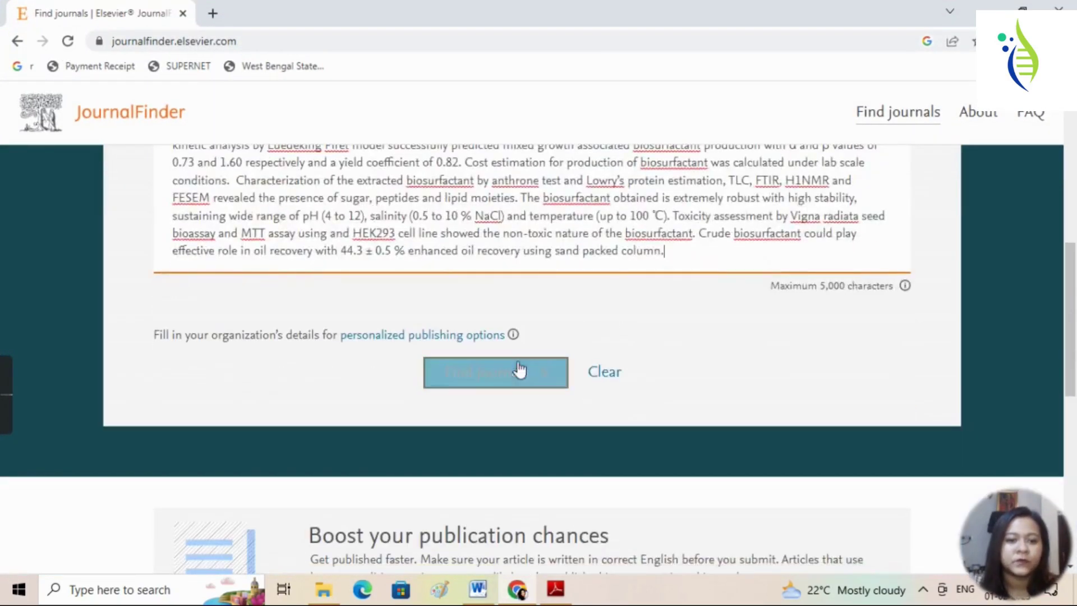
pyautogui.click(494, 379)
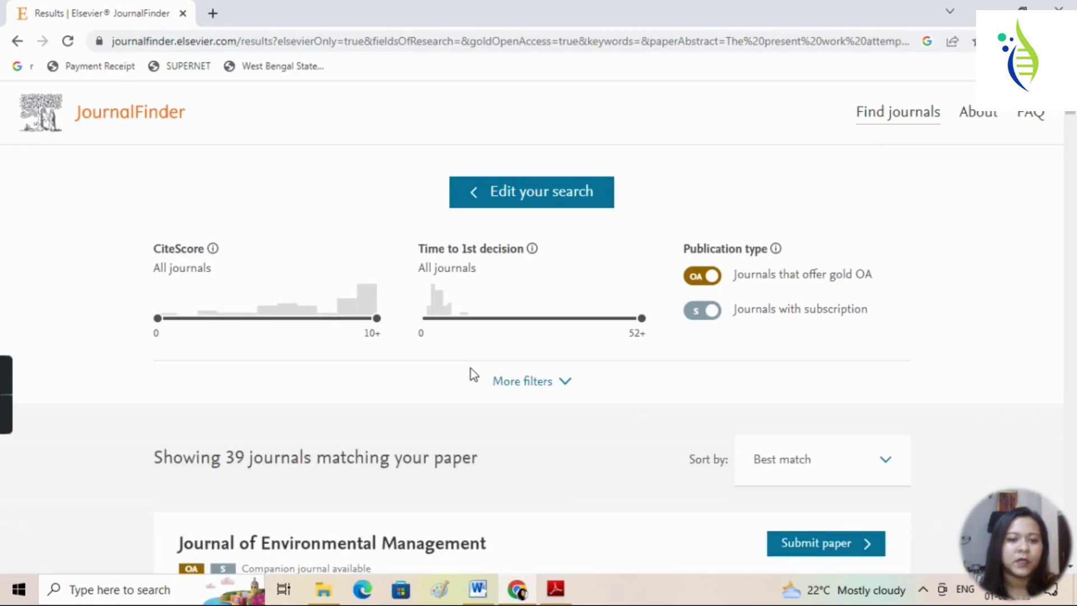
# - Look through the matching journals, comparing their CiteScore, impact factor, acceptance rate, and decision and publication times
pyautogui.scroll(-4, 470, 367)
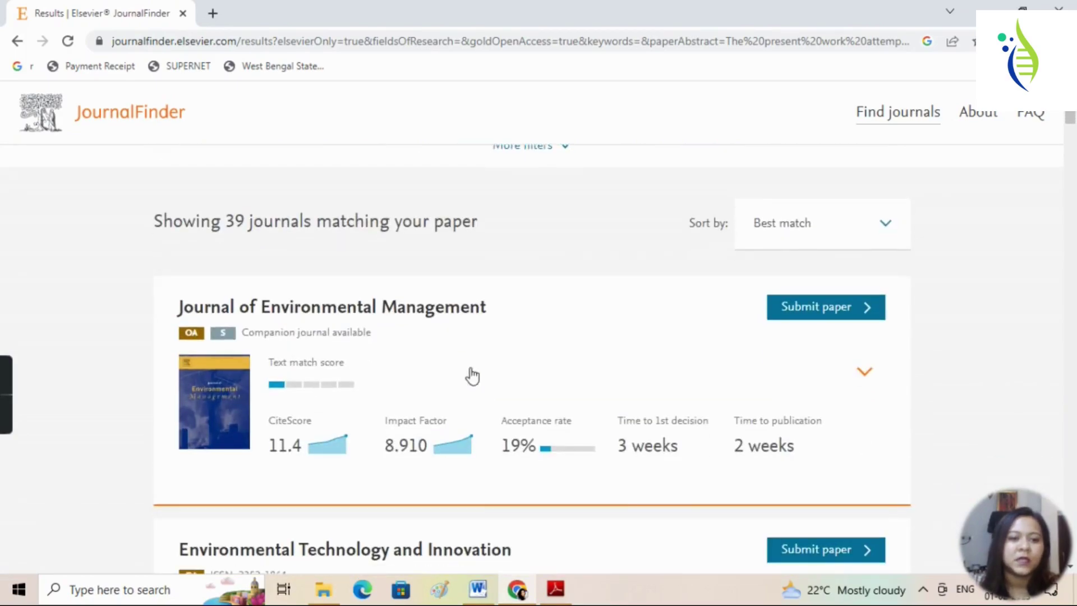
pyautogui.scroll(-4, 472, 376)
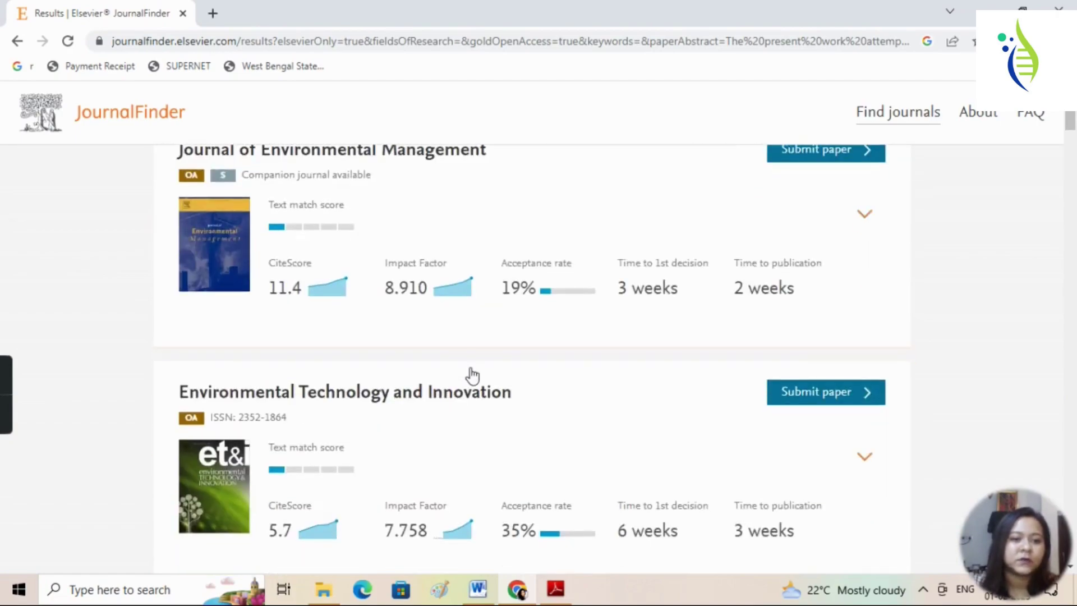
pyautogui.scroll(-1, 473, 376)
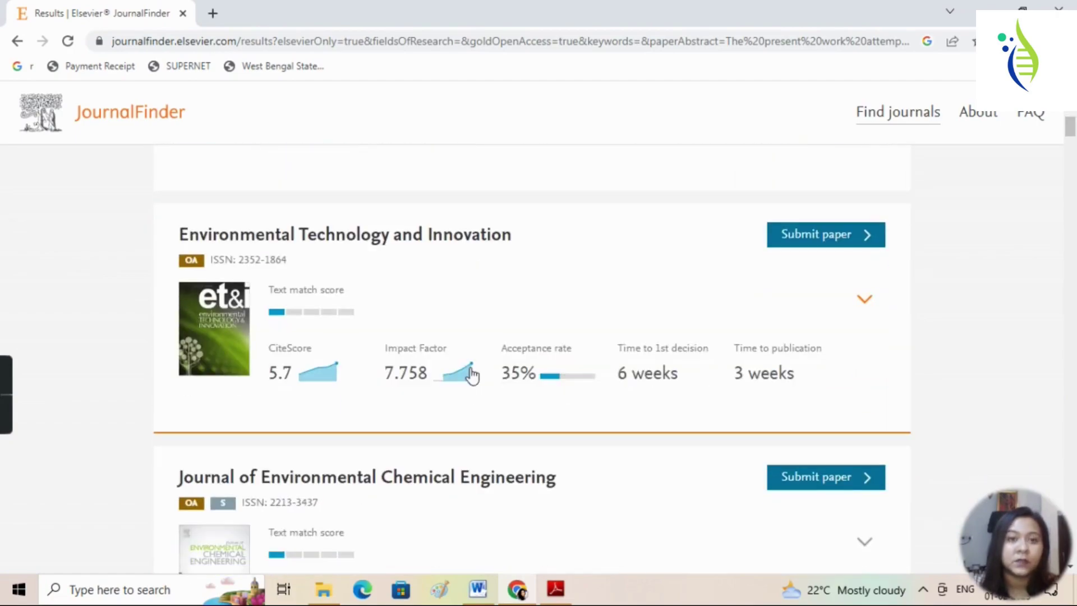
pyautogui.scroll(-6, 472, 374)
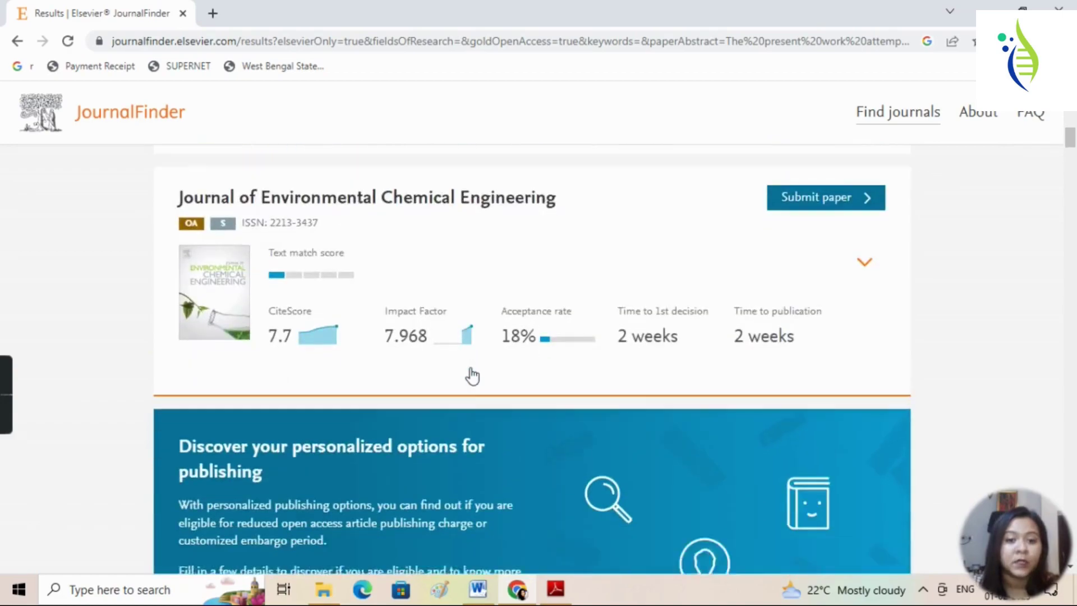
pyautogui.scroll(-9, 470, 373)
pyautogui.scroll(9, 472, 375)
pyautogui.scroll(12, 472, 374)
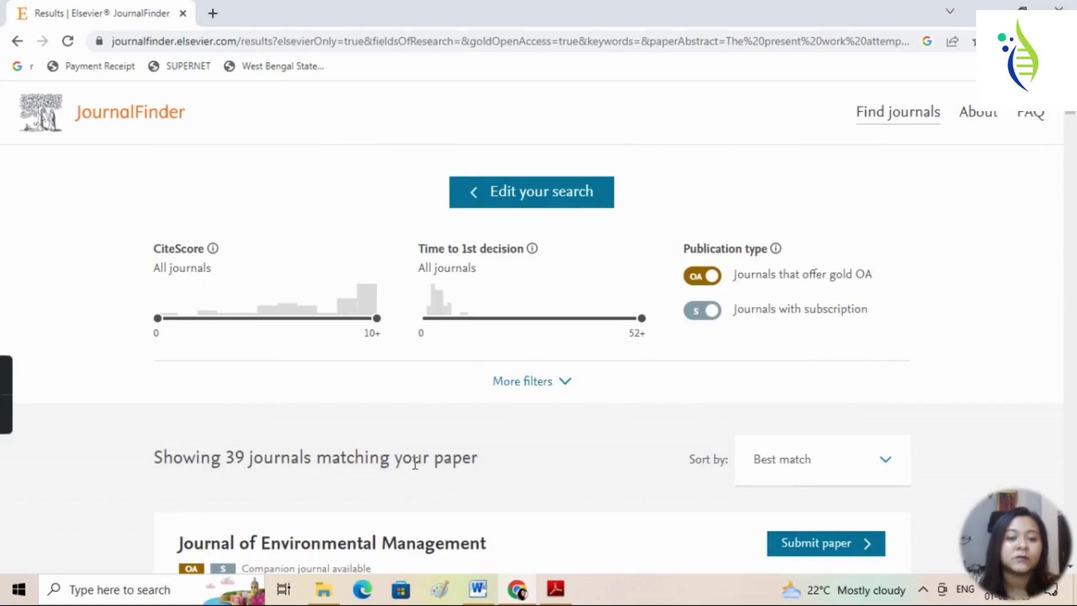
pyautogui.scroll(-15, 524, 475)
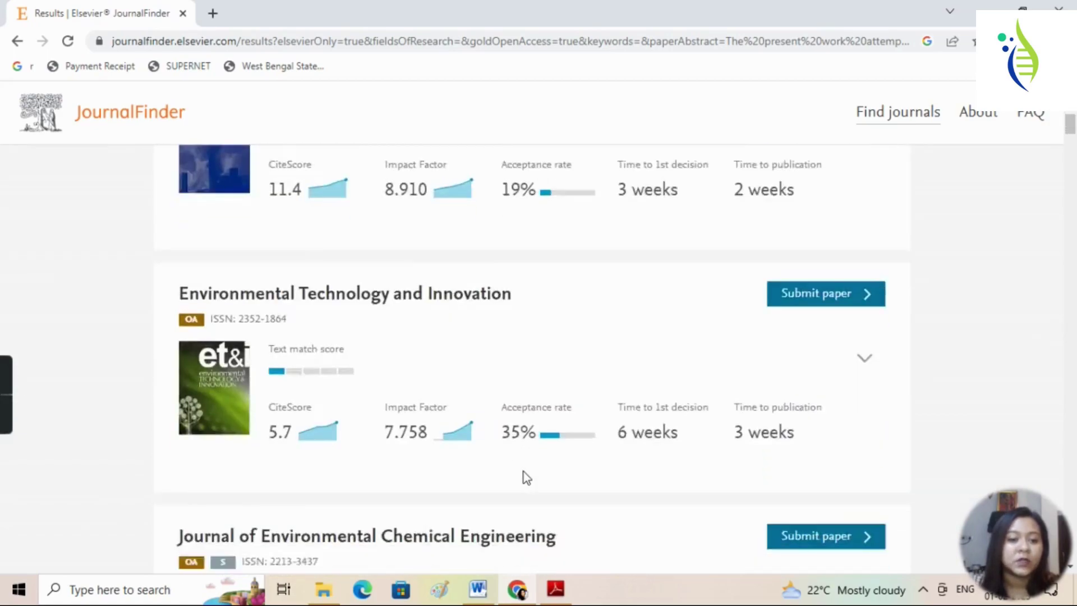
pyautogui.scroll(-15, 523, 471)
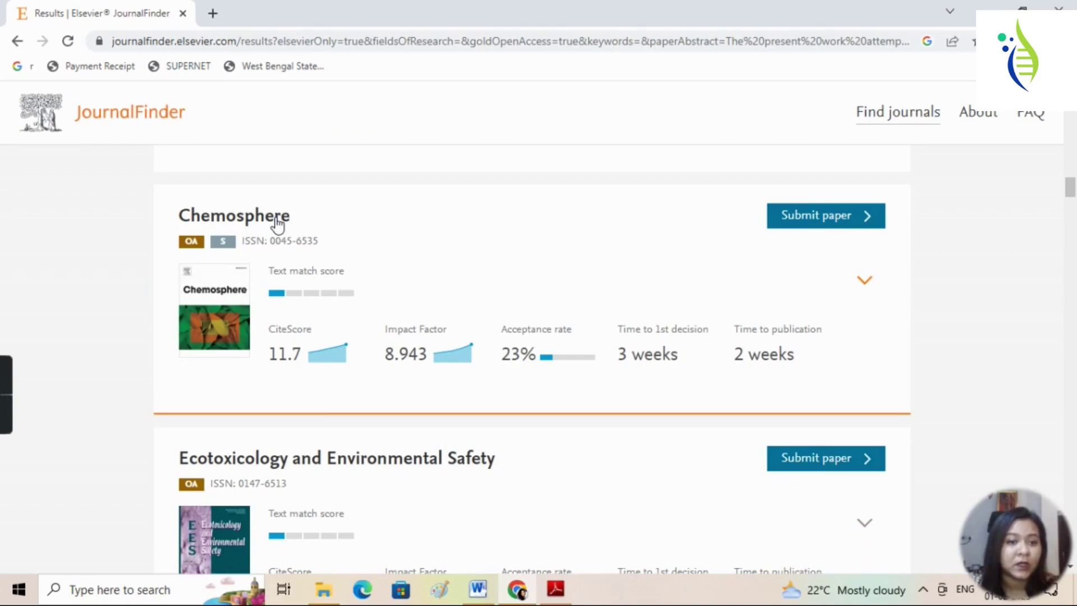
# - Expand the Chemosphere entry and review its metrics, publishing charge, embargo period, subject areas and recent articles
pyautogui.click(418, 245)
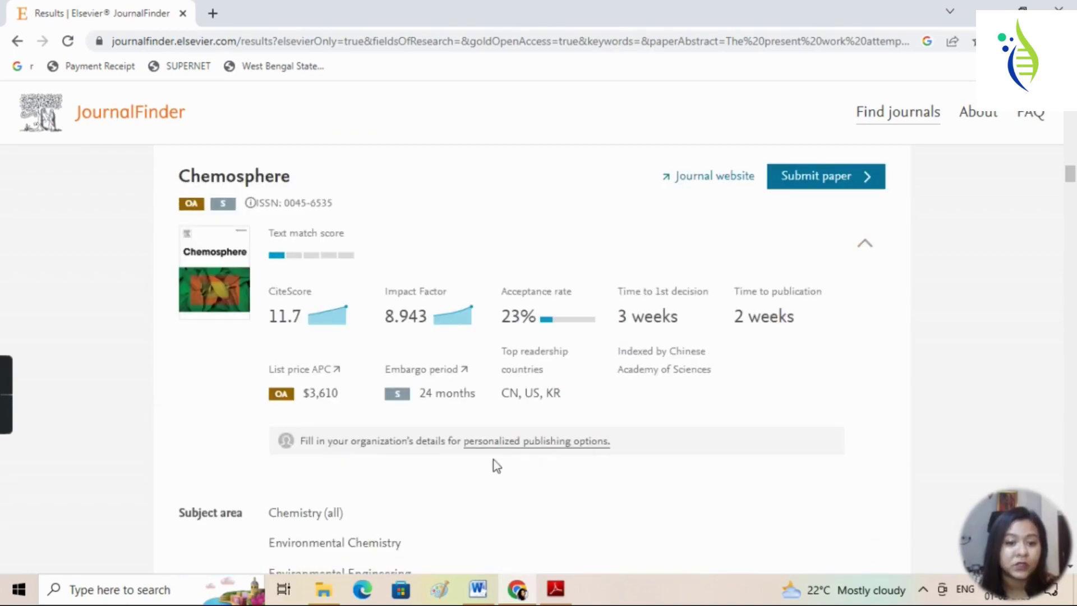
pyautogui.scroll(-5, 563, 428)
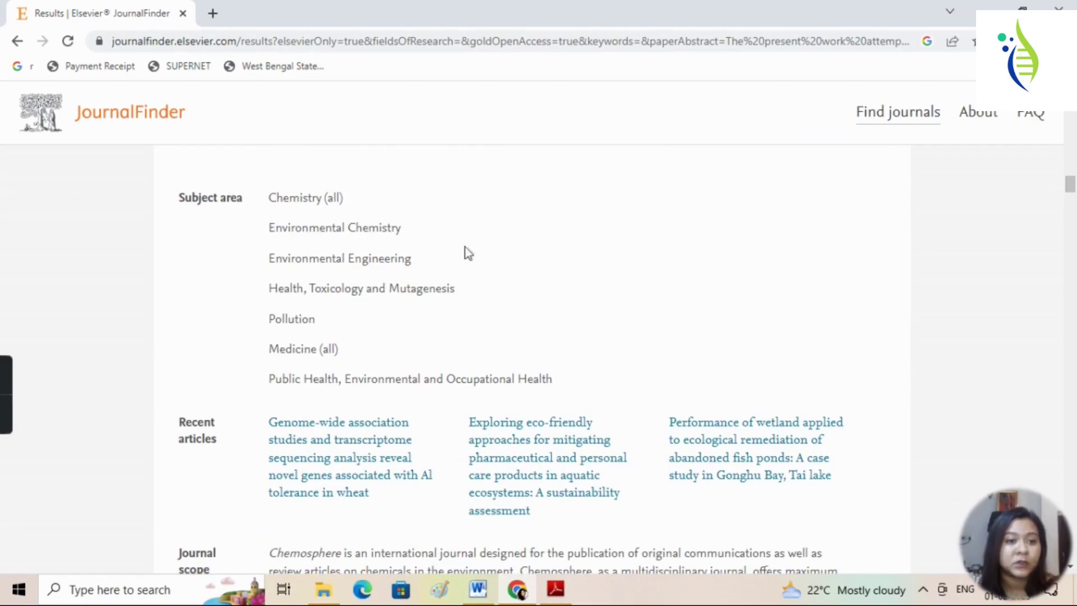
pyautogui.scroll(7, 402, 317)
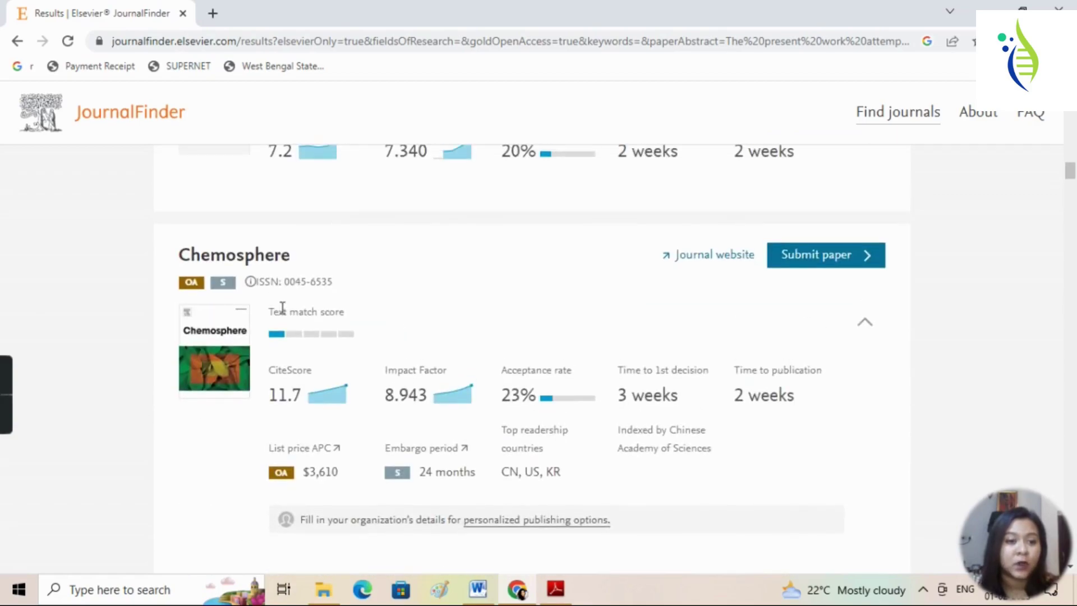
pyautogui.scroll(-5, 468, 347)
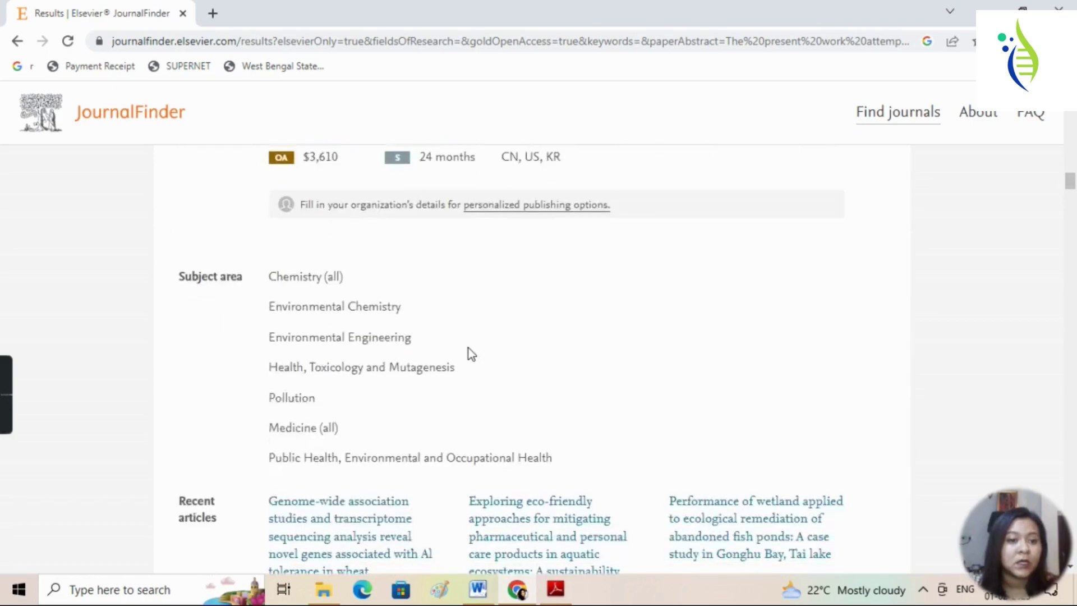
# - Read the Chemosphere entry's subject areas, recent articles and full journal scope, including the topics not considered for publication
pyautogui.scroll(-1, 469, 353)
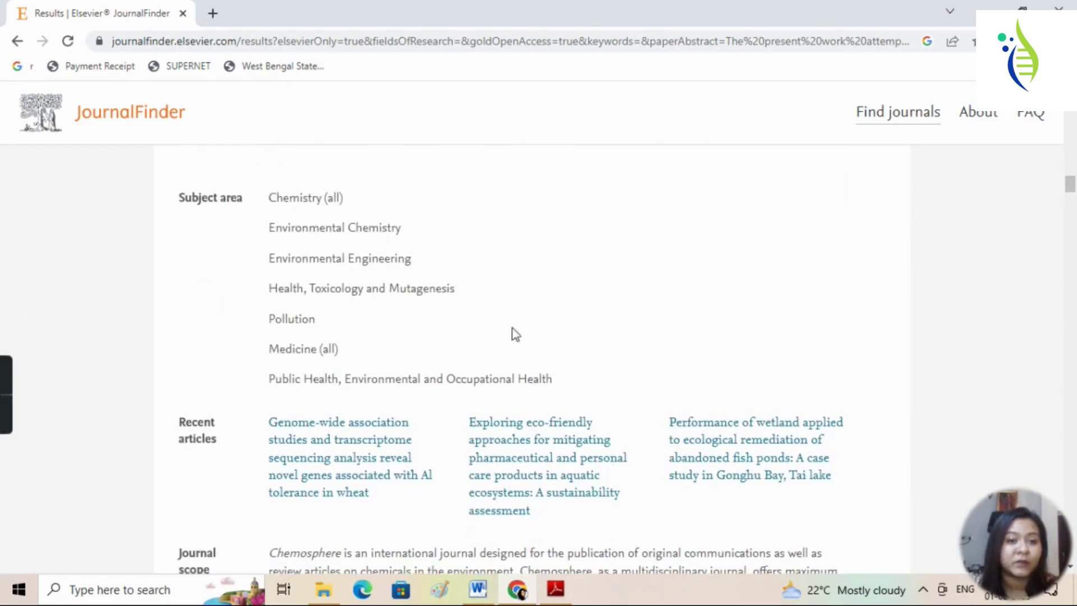
pyautogui.scroll(-3, 423, 368)
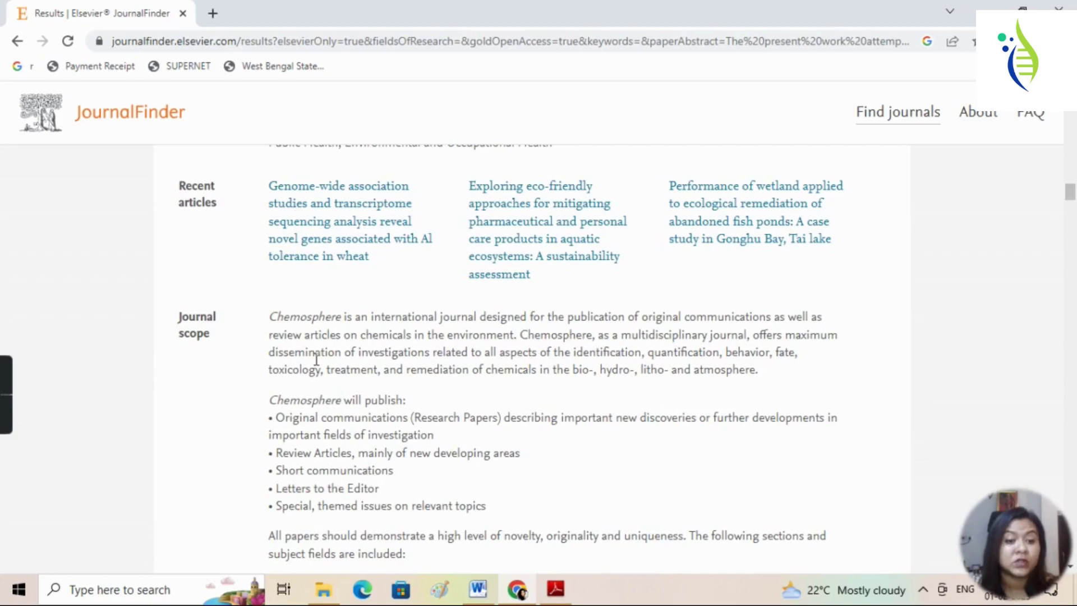
pyautogui.scroll(-1, 317, 360)
pyautogui.scroll(-7, 316, 360)
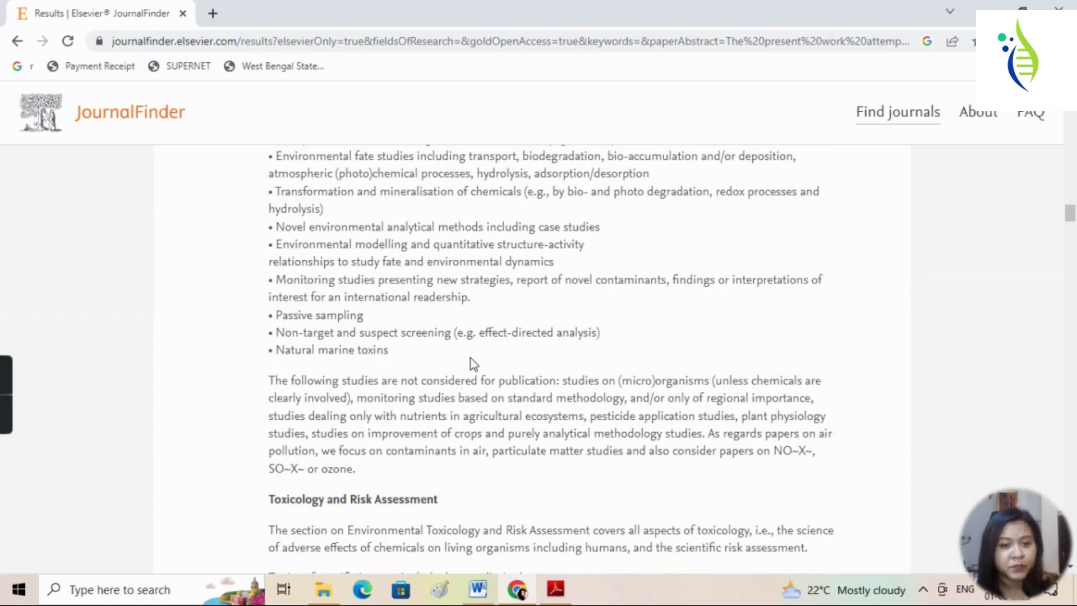
pyautogui.scroll(-9, 471, 363)
pyautogui.scroll(-4, 470, 358)
pyautogui.scroll(18, 469, 357)
# - Look through the other matching journals, from Journal of Cleaner Production to Ecotoxicology and Environmental Safety, and return to the search filters
pyautogui.scroll(12, 471, 357)
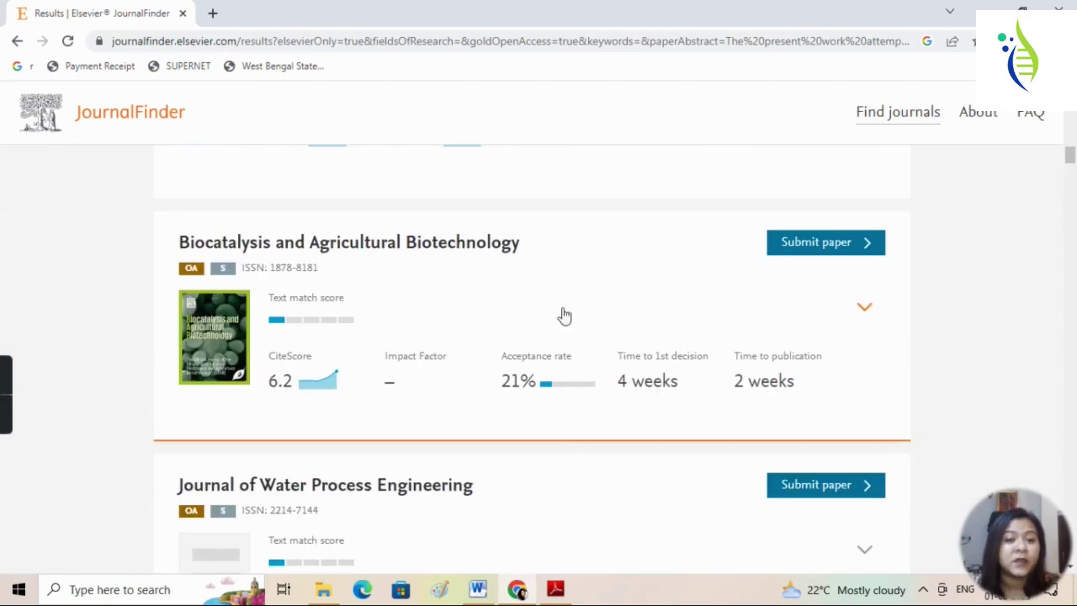
pyautogui.scroll(5, 563, 315)
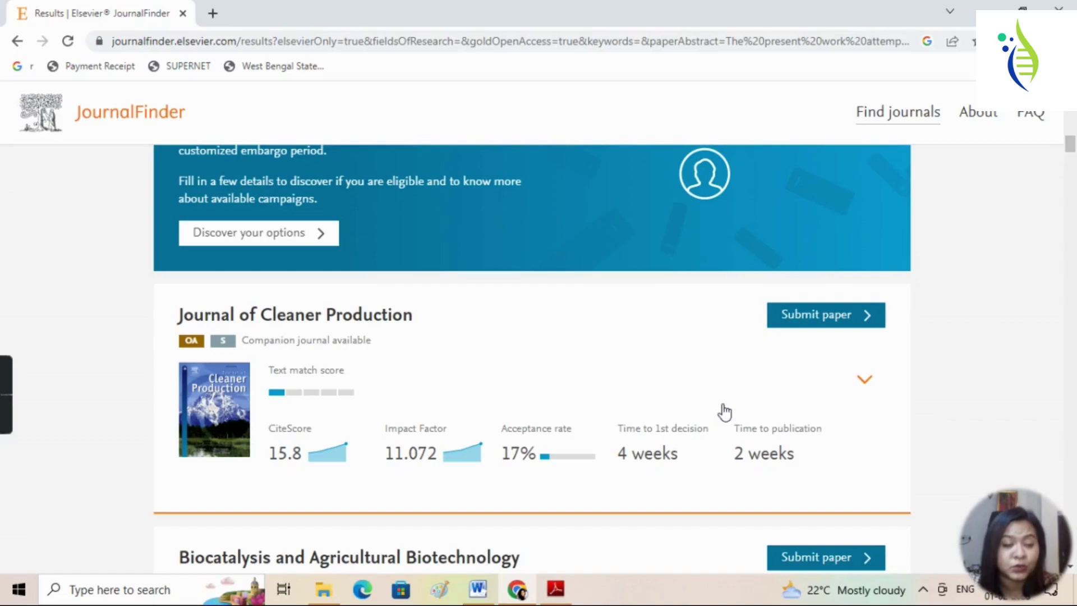
pyautogui.scroll(-20, 724, 412)
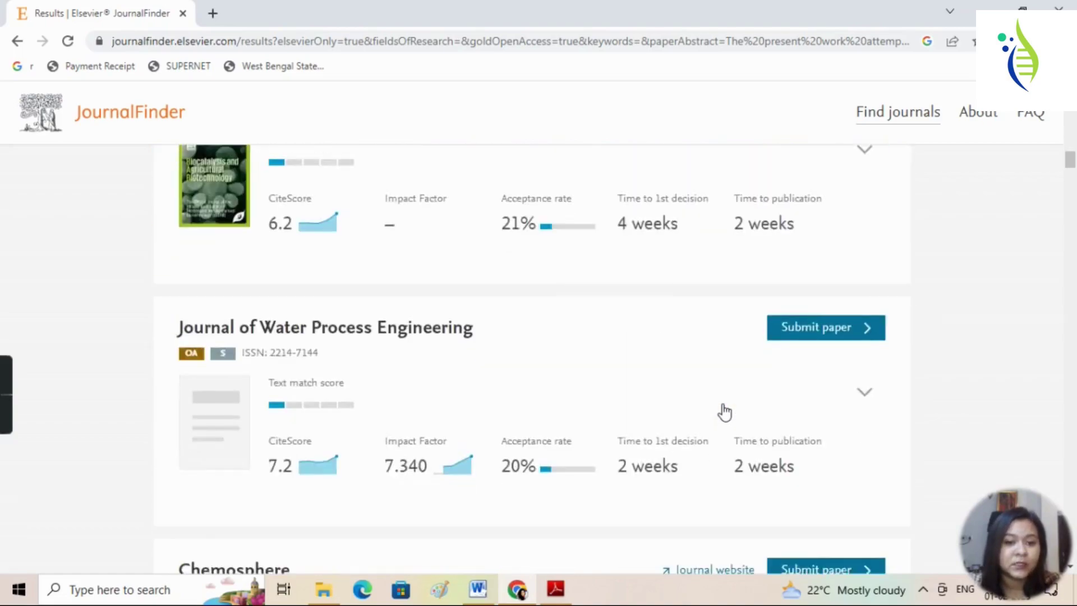
pyautogui.scroll(-20, 724, 412)
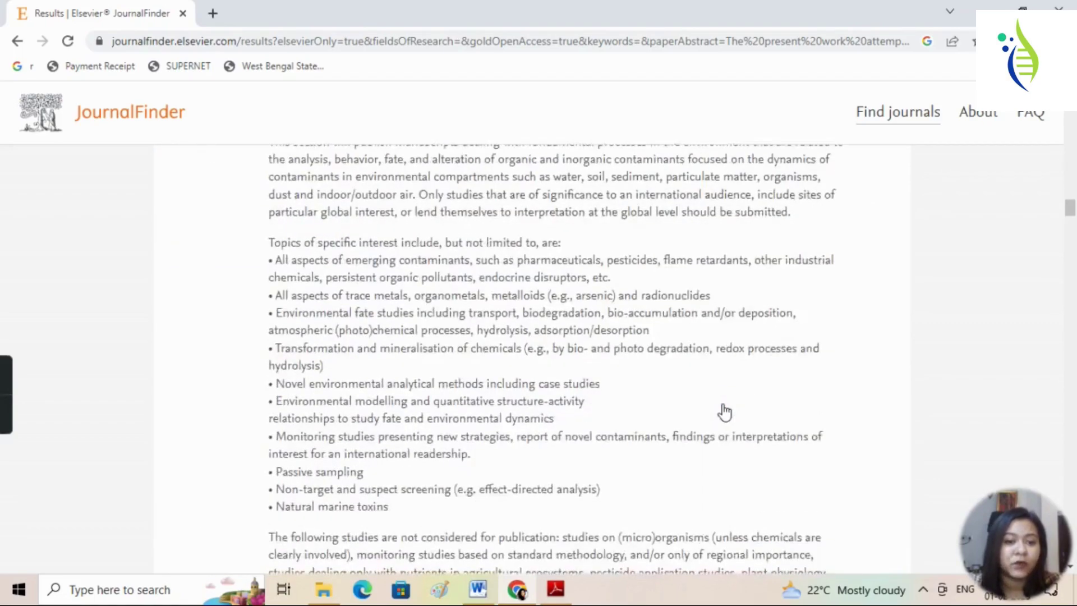
pyautogui.scroll(-20, 724, 412)
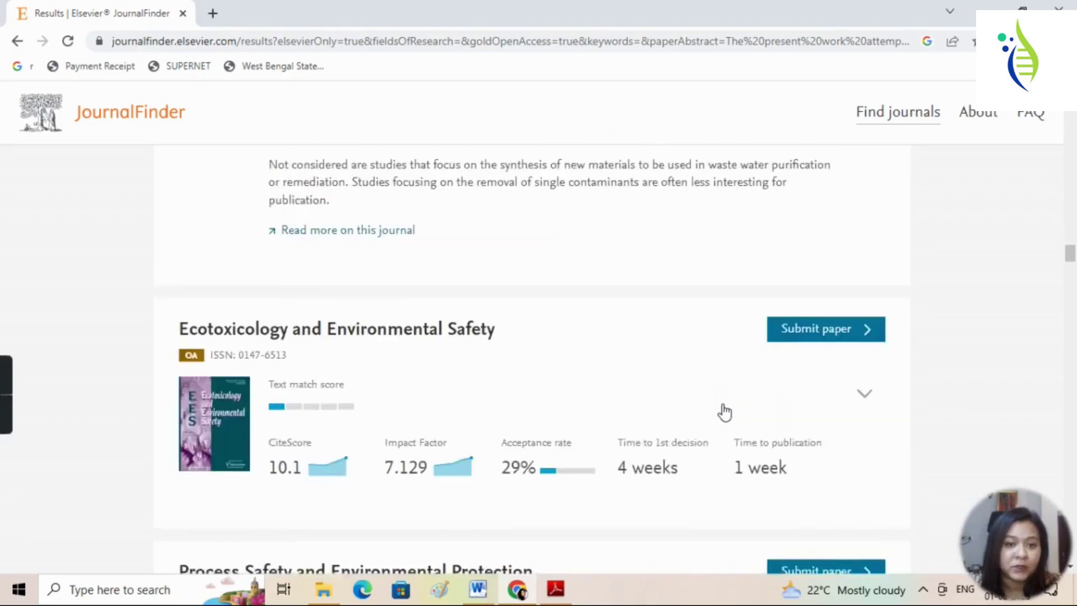
pyautogui.scroll(20, 724, 412)
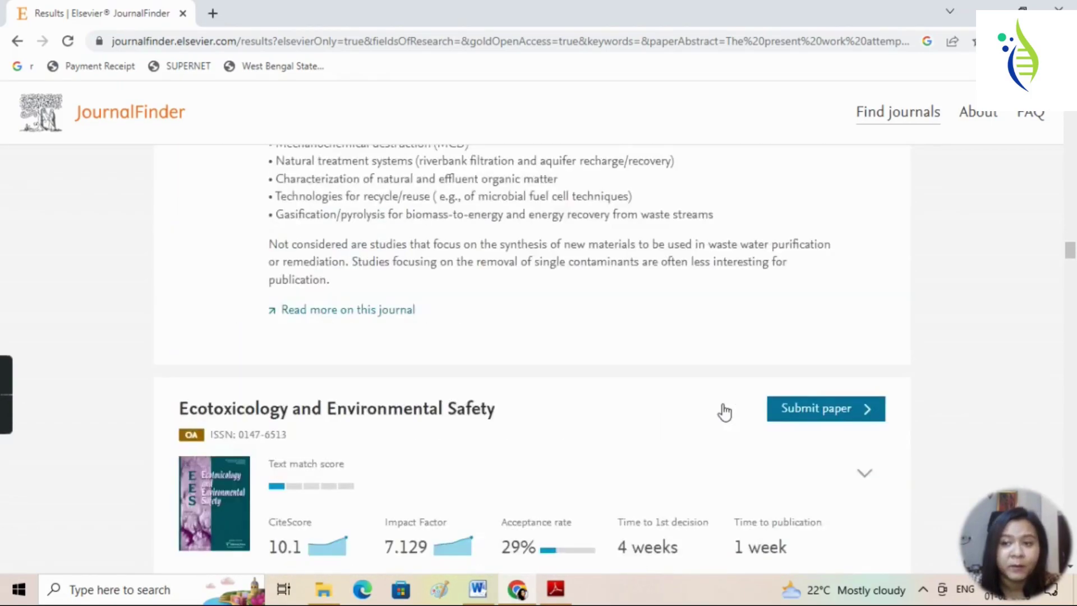
pyautogui.scroll(-20, 723, 404)
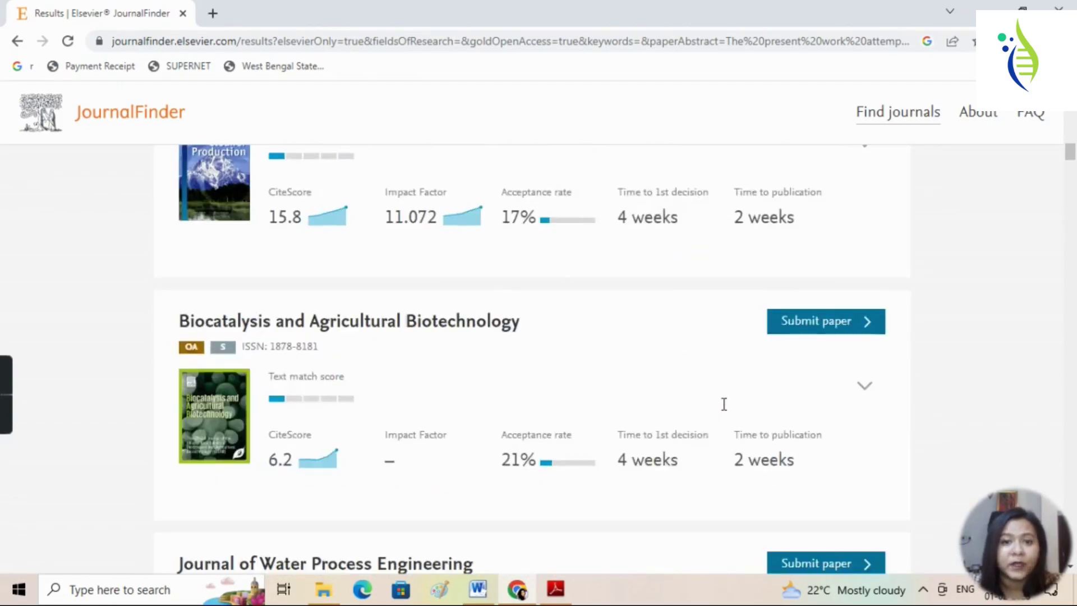
pyautogui.scroll(15, 723, 404)
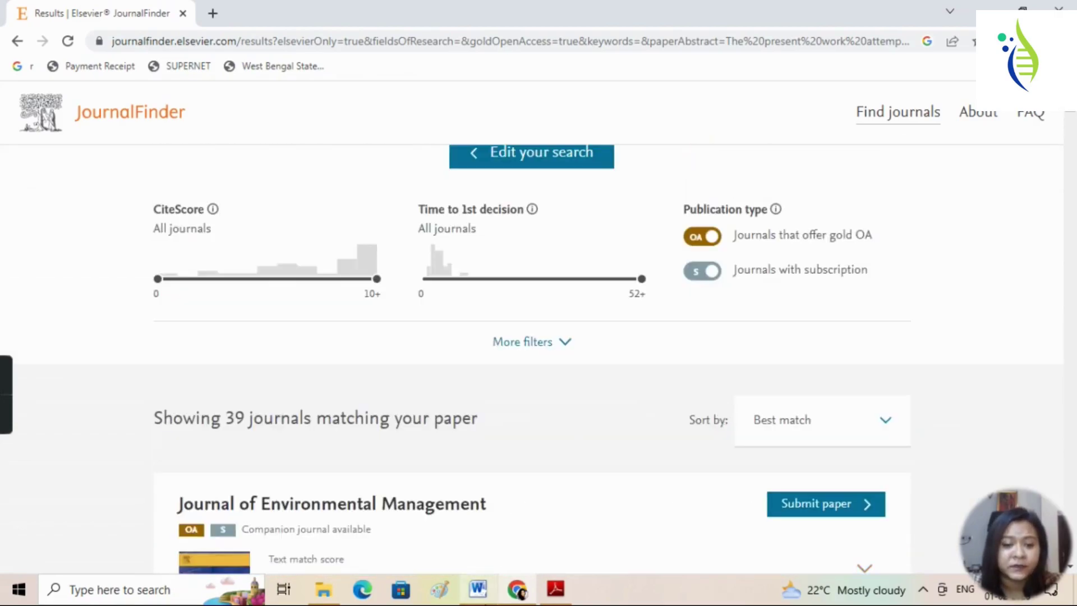
# - Switch to the Word manuscript and review its title and the beginning of the abstract
pyautogui.click(477, 589)
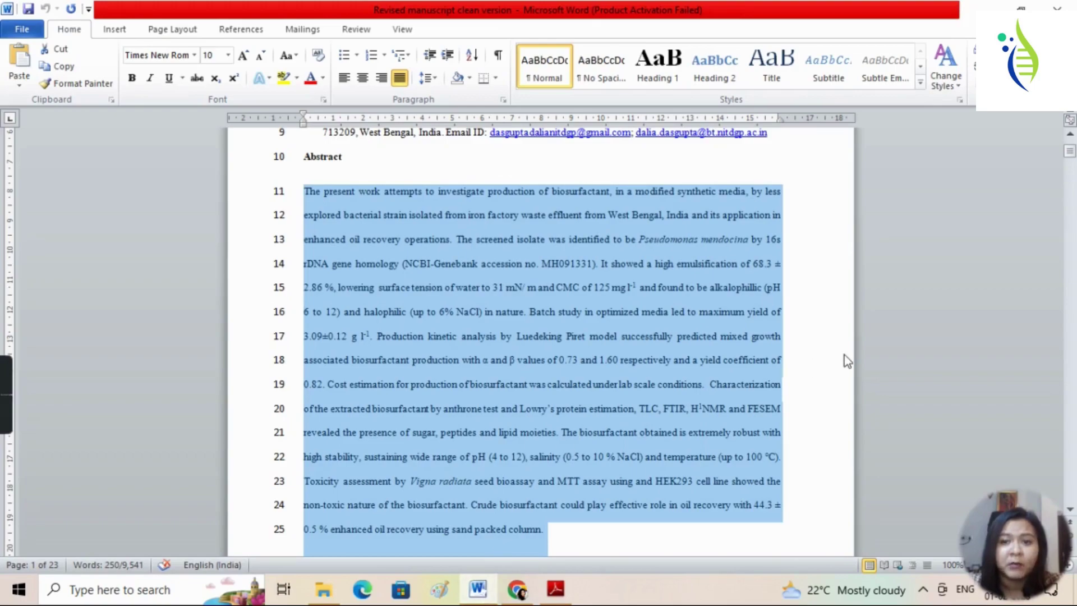
pyautogui.scroll(8, 846, 359)
pyautogui.scroll(-1, 909, 321)
pyautogui.scroll(1, 904, 321)
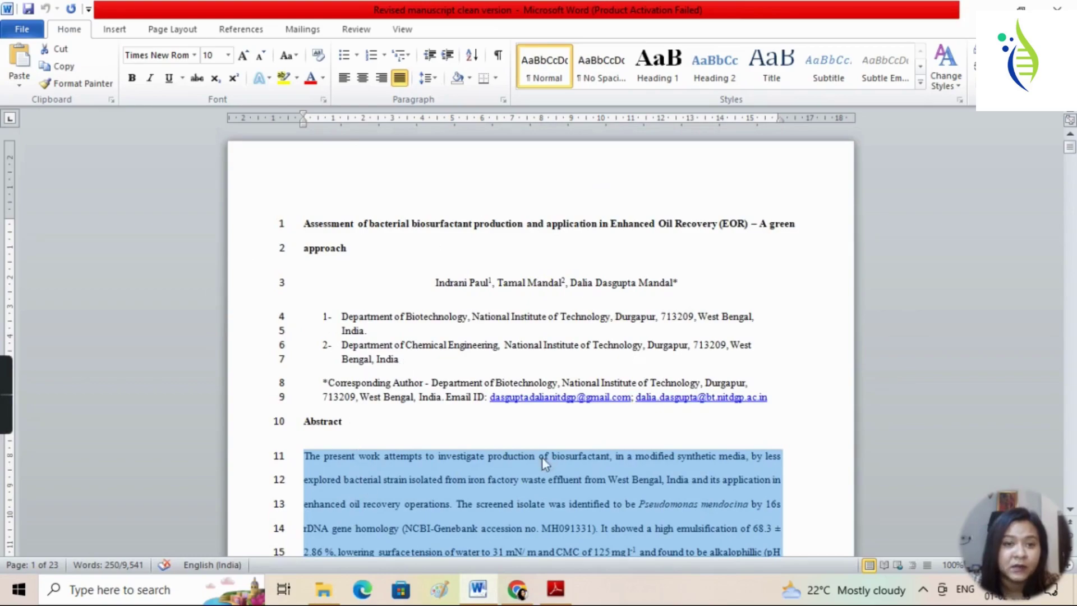
# - Return to JournalFinder in Chrome and compare the metrics of Journal of Environmental Management and Environmental Technology and Innovation
pyautogui.click(516, 589)
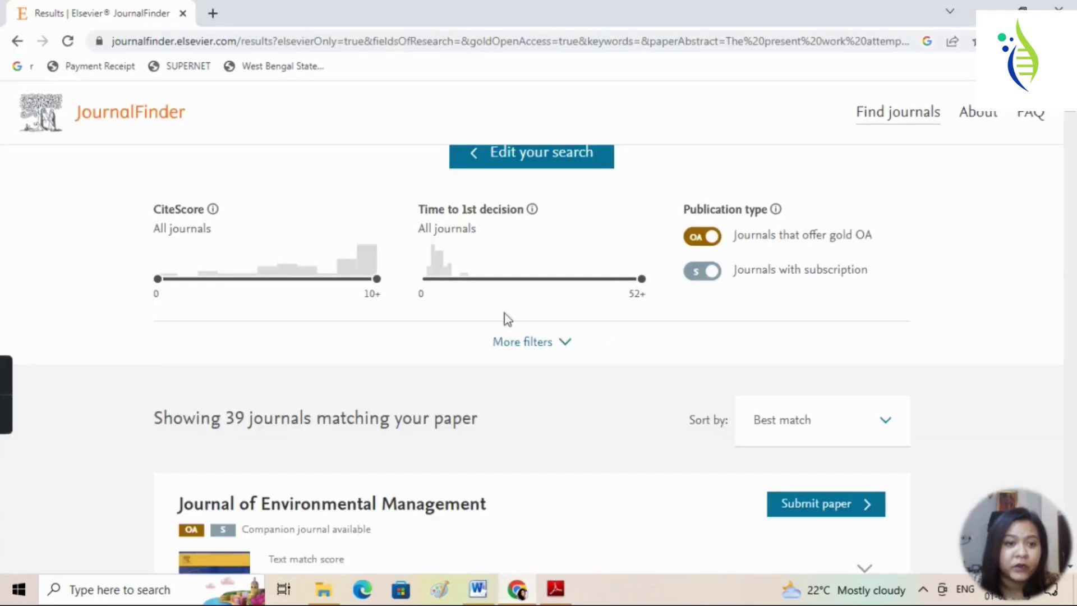
pyautogui.scroll(1, 694, 339)
pyautogui.scroll(-5, 694, 339)
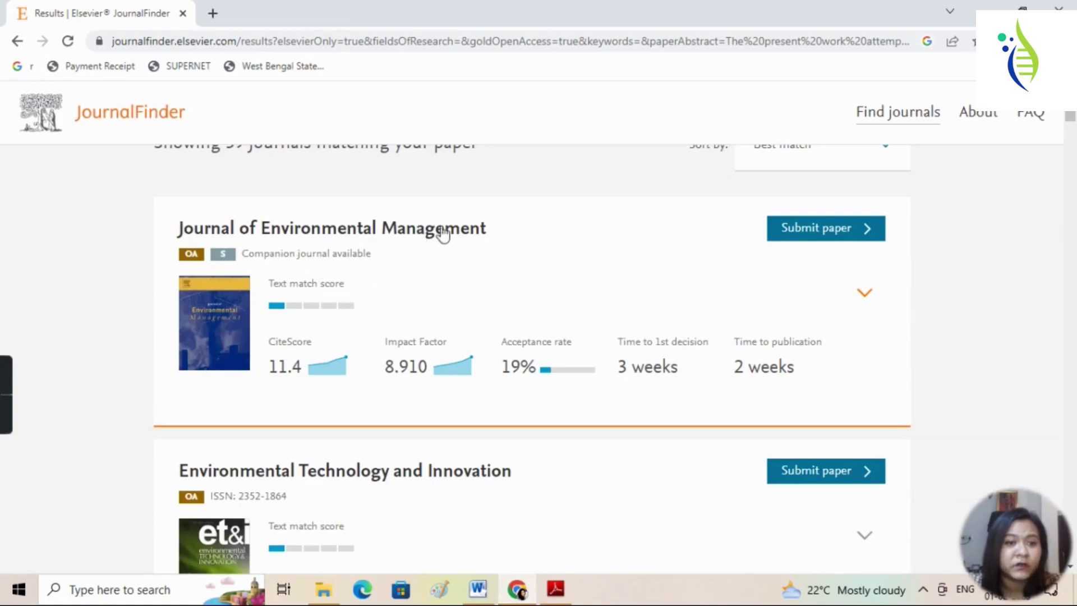
pyautogui.scroll(-3, 548, 250)
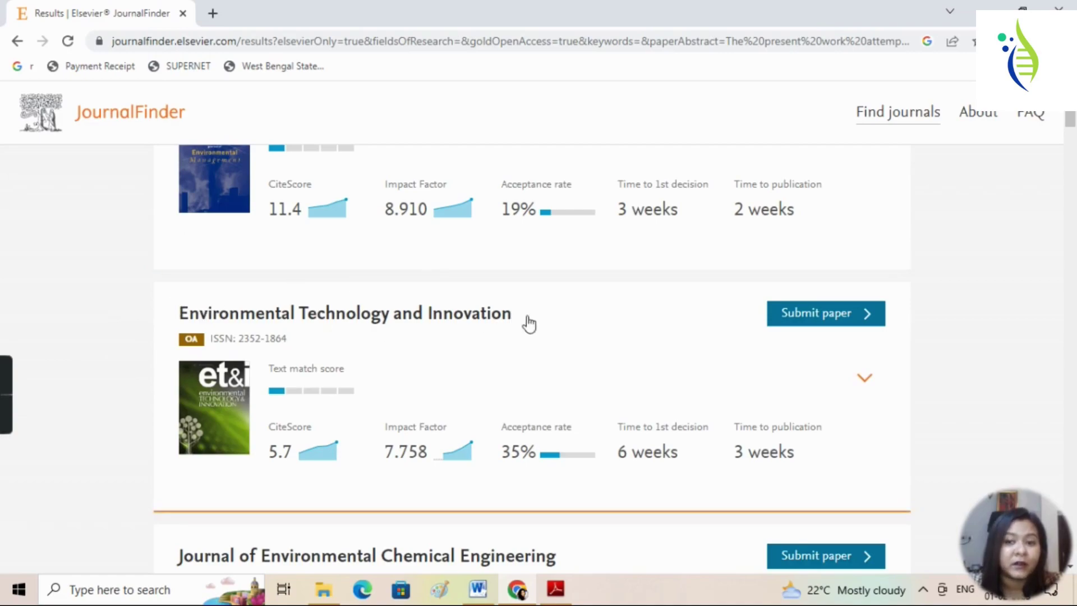
pyautogui.scroll(7, 586, 452)
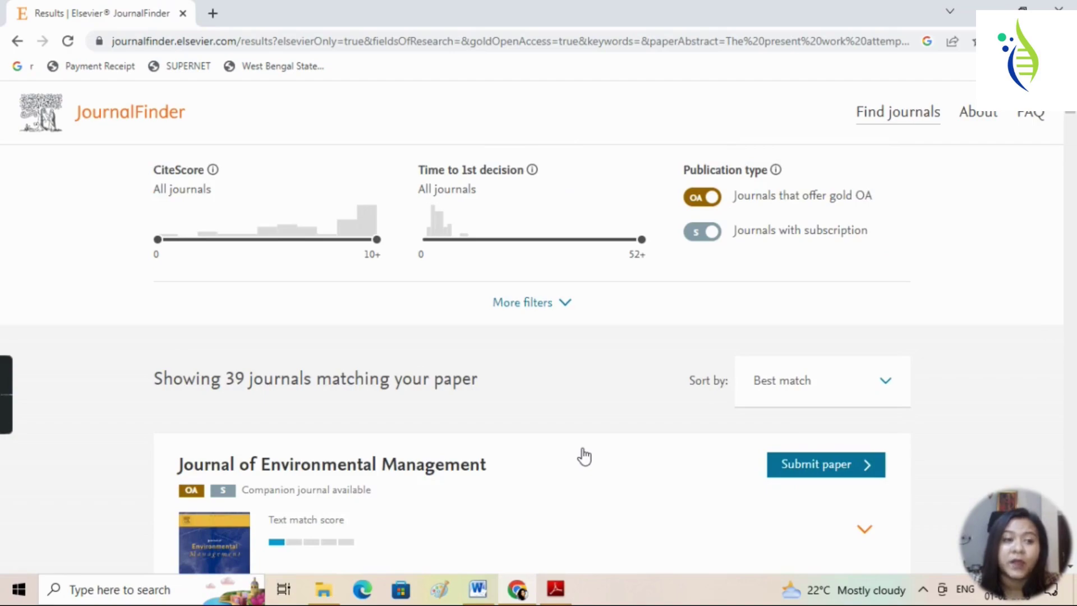
pyautogui.scroll(-4, 584, 456)
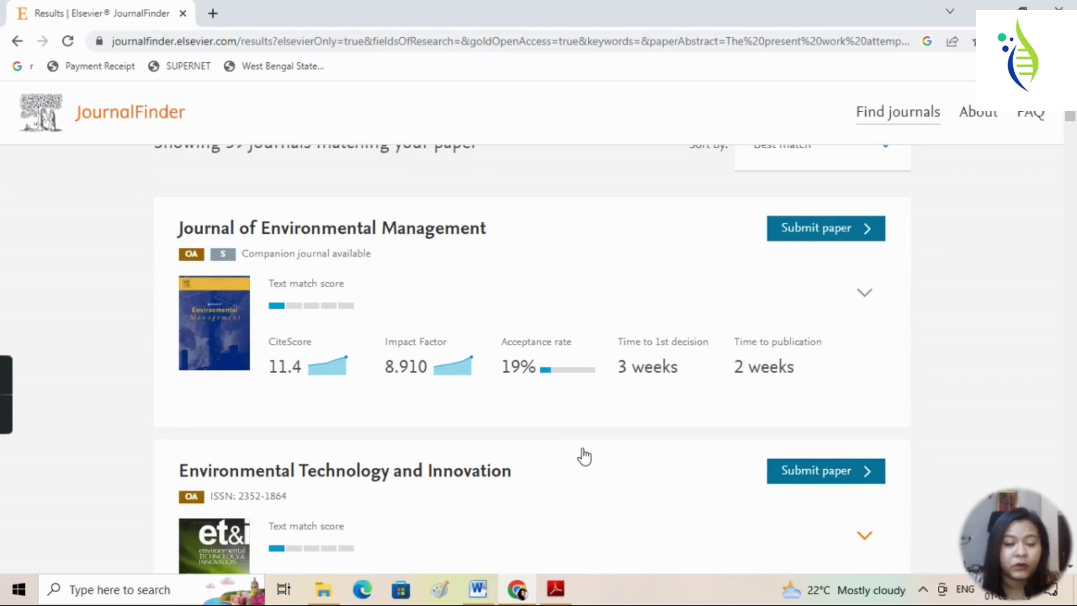
pyautogui.scroll(-1, 583, 456)
pyautogui.scroll(-1, 584, 455)
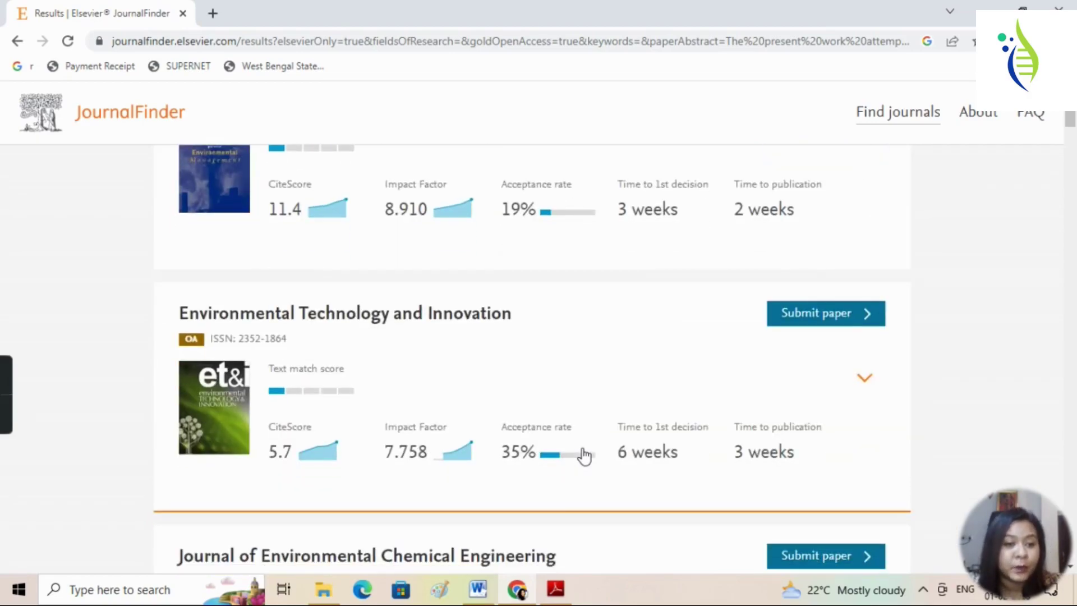
# - Switch to the ETI- IP.pdf article in Adobe Reader, hide its bookmarks, and compare its journal header and title with the Word manuscript
pyautogui.click(555, 590)
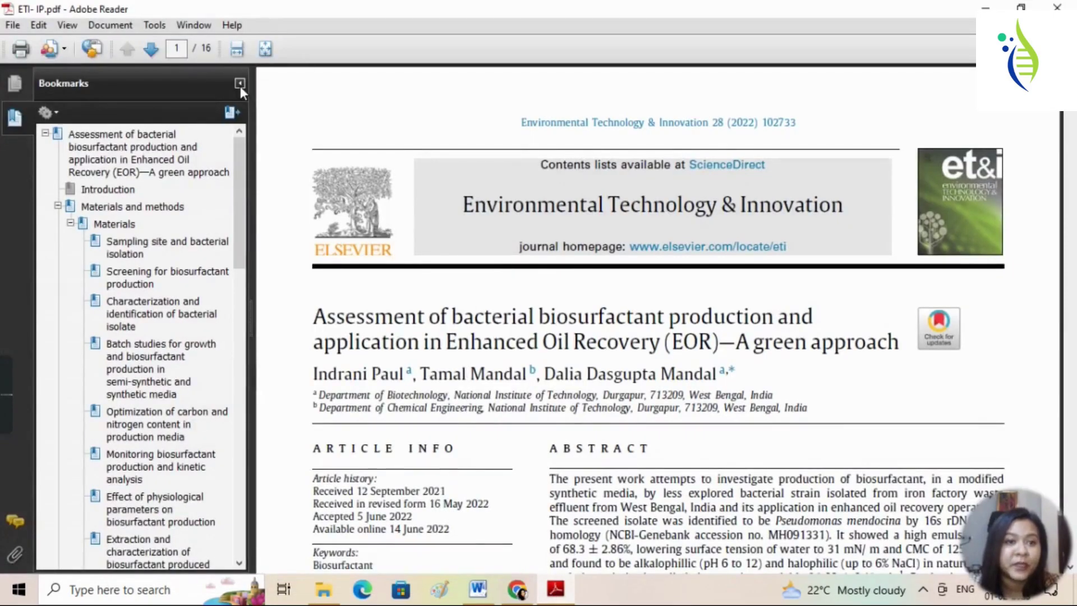
pyautogui.click(239, 83)
pyautogui.scroll(-3, 670, 197)
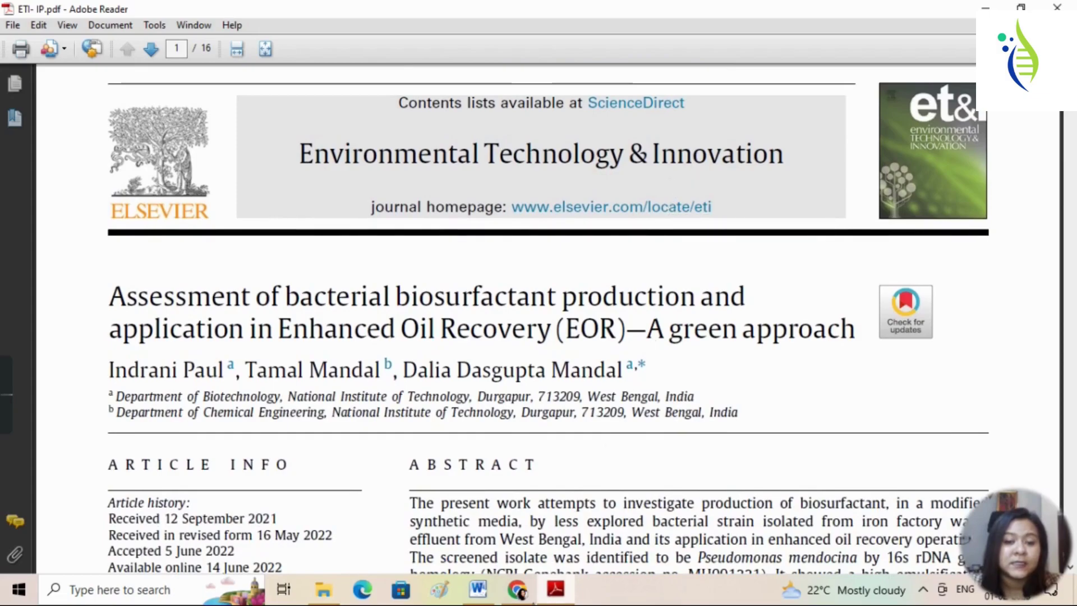
pyautogui.click(477, 589)
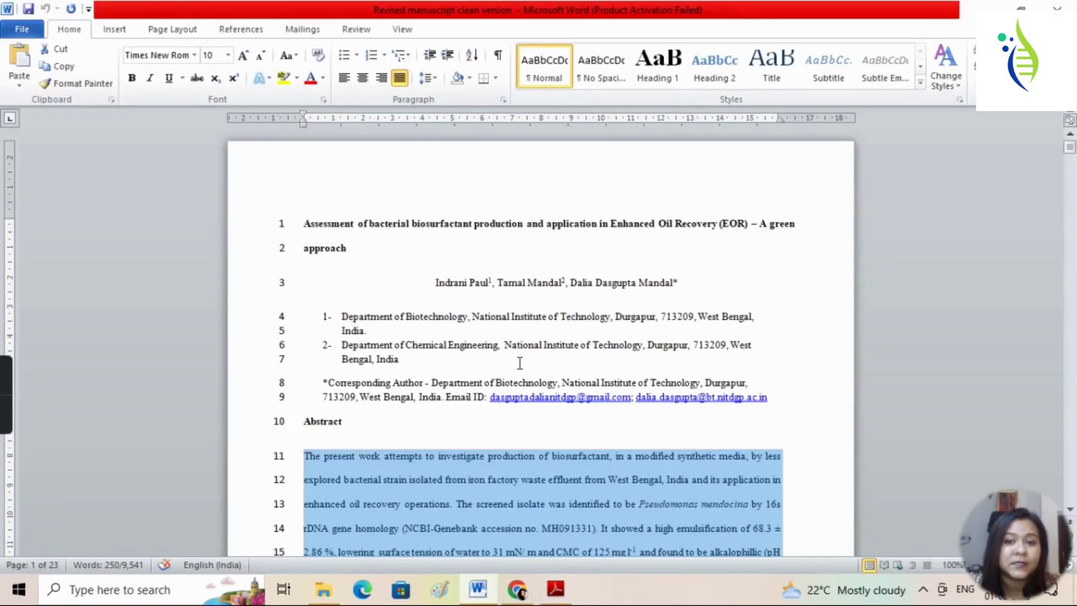
pyautogui.click(549, 598)
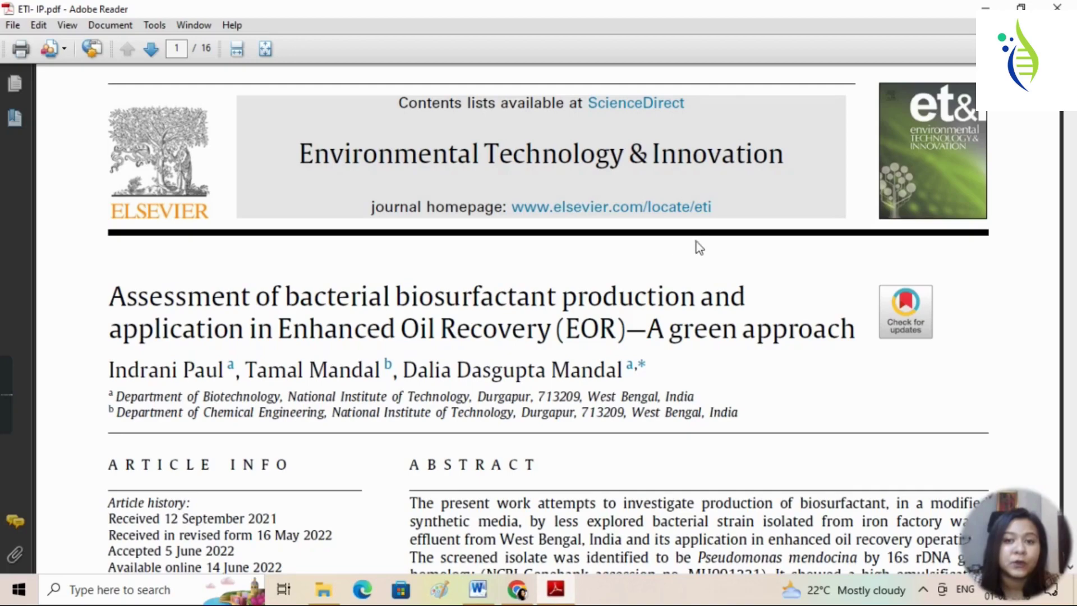
pyautogui.scroll(3, 716, 287)
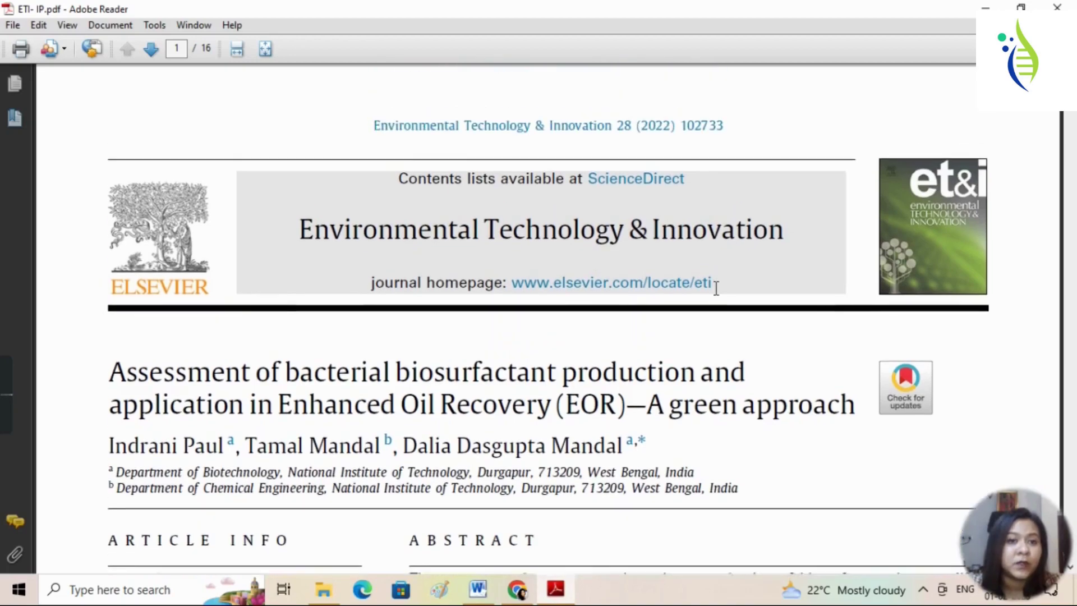
pyautogui.scroll(-1, 716, 288)
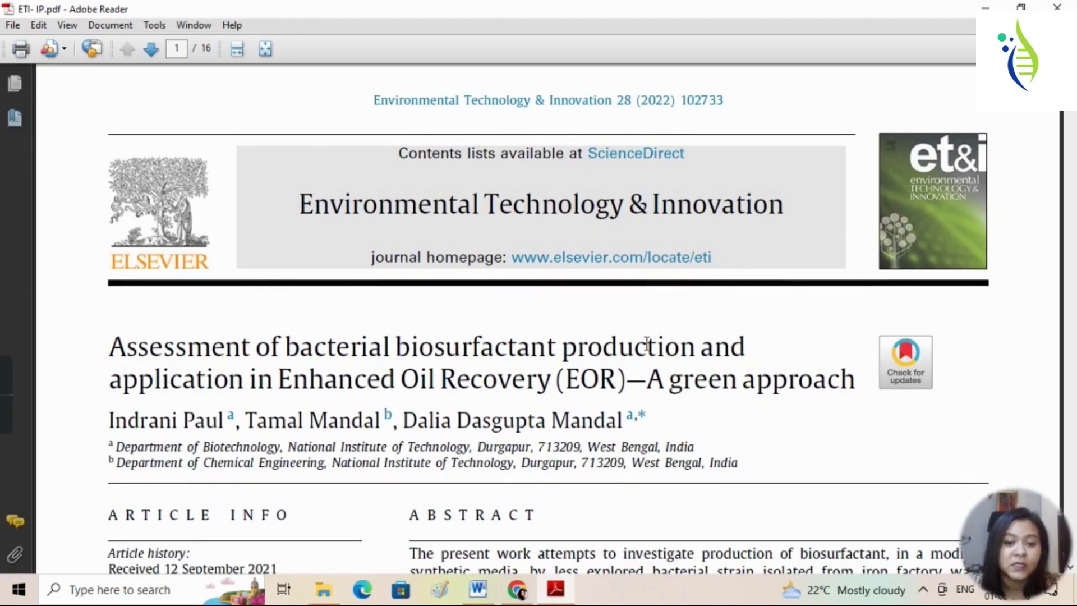
# - Switch back to the JournalFinder results and recheck the Environmental Technology and Innovation entry against the published article
pyautogui.click(515, 590)
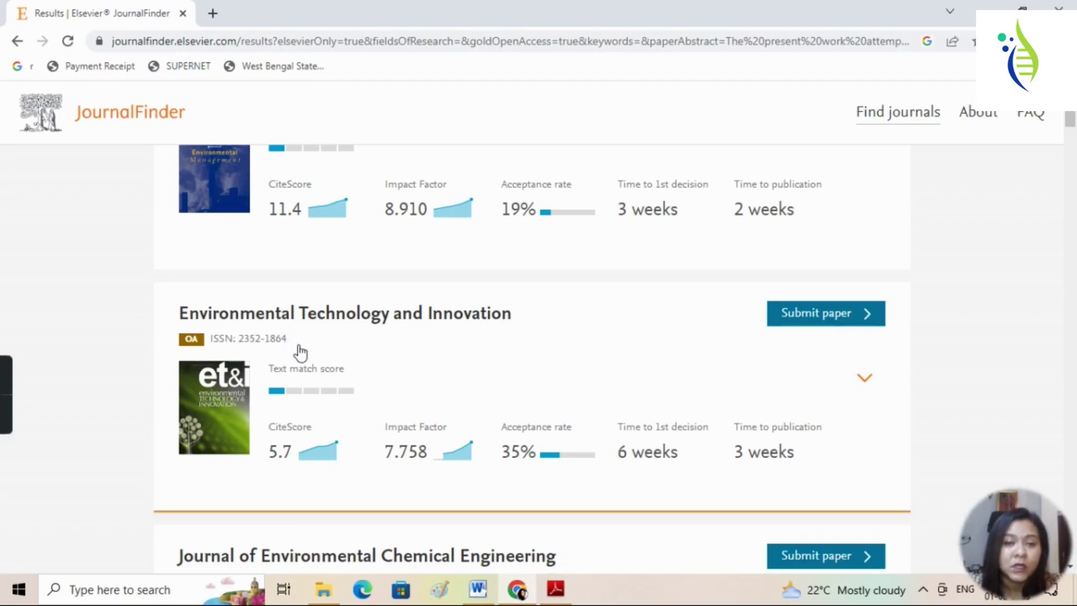
pyautogui.scroll(1, 517, 366)
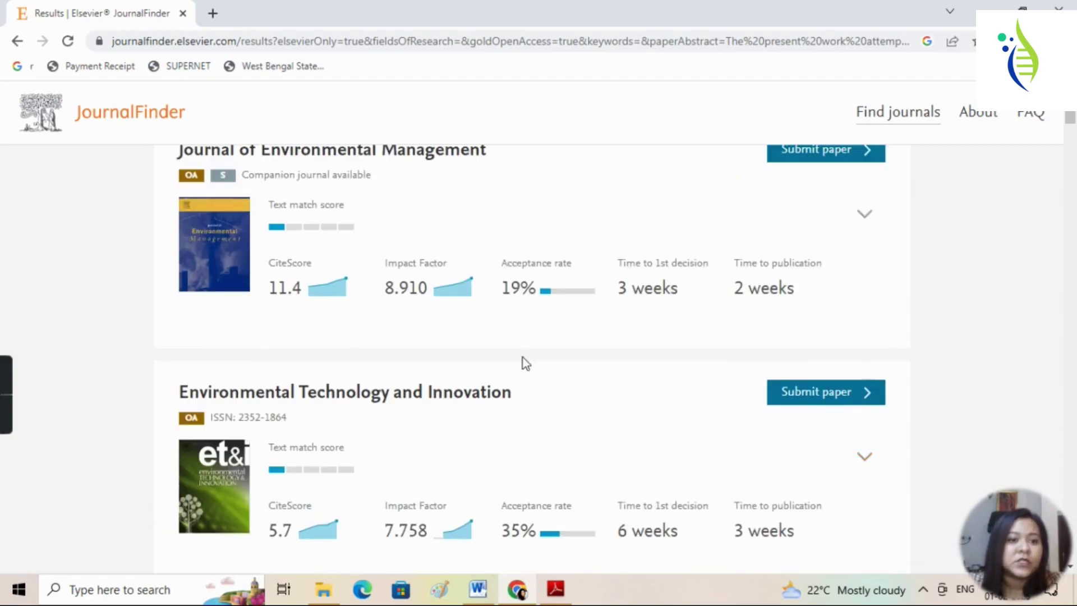
pyautogui.scroll(1, 522, 363)
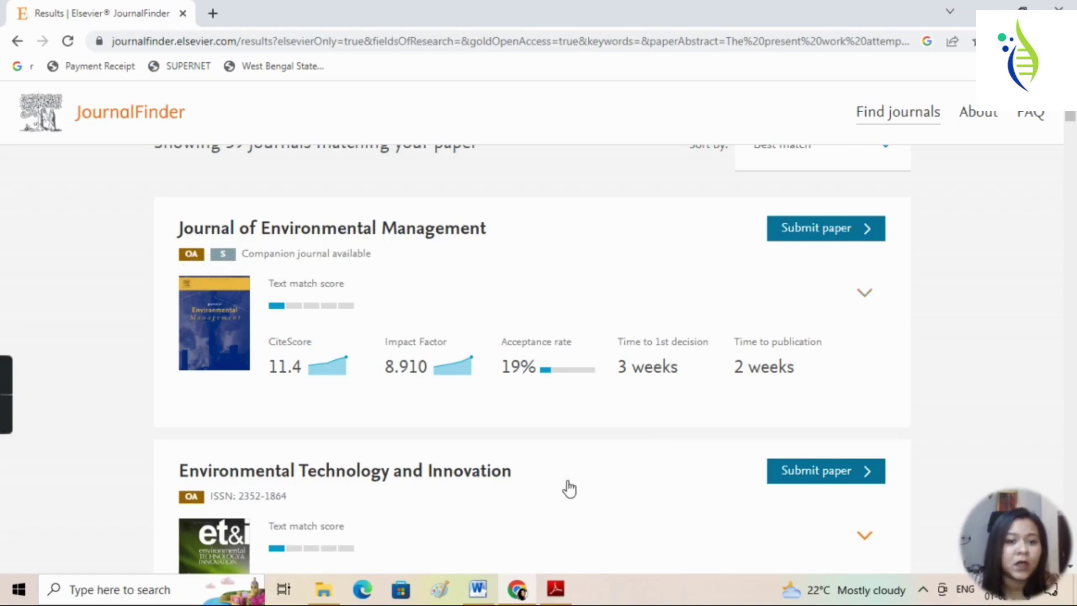
pyautogui.scroll(-2, 566, 485)
pyautogui.scroll(-5, 564, 481)
pyautogui.click(525, 595)
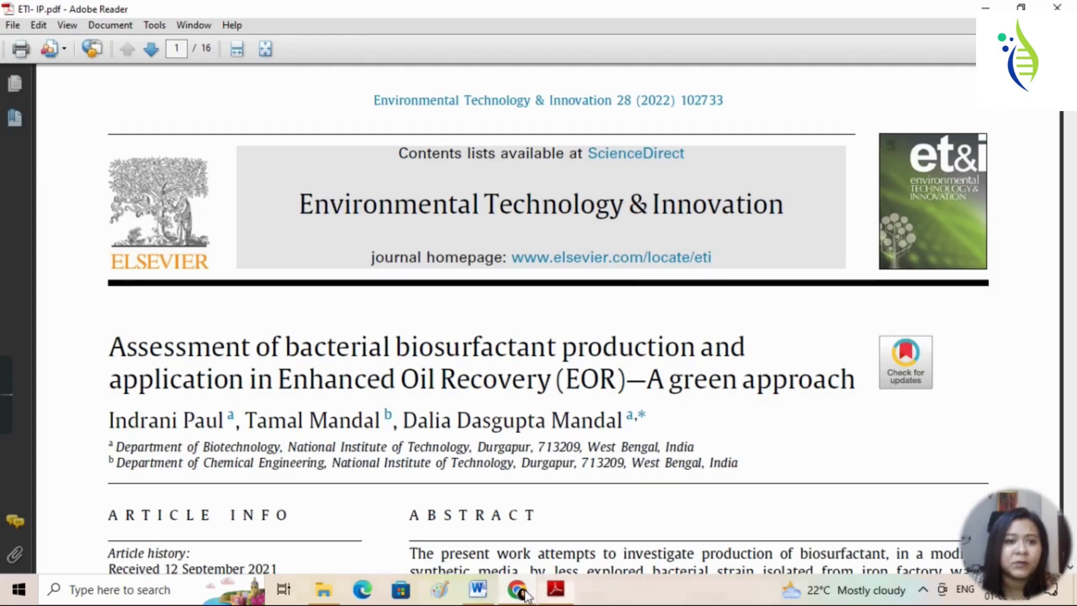
pyautogui.click(517, 588)
pyautogui.scroll(10, 391, 408)
# - Go back to the Google results page and search for "springer journal finder" instead
pyautogui.click(17, 41)
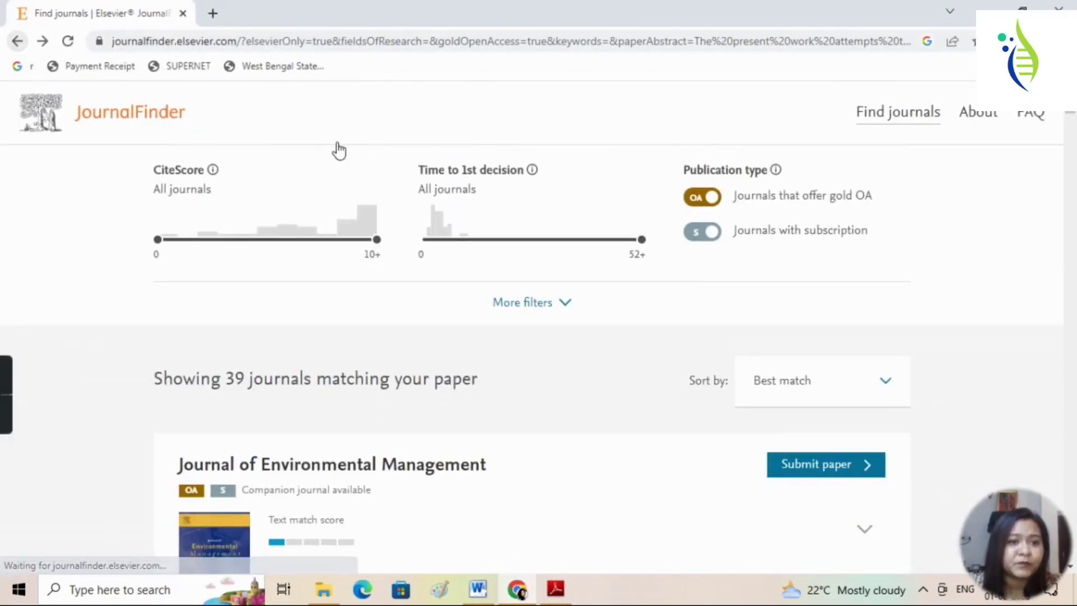
pyautogui.click(17, 41)
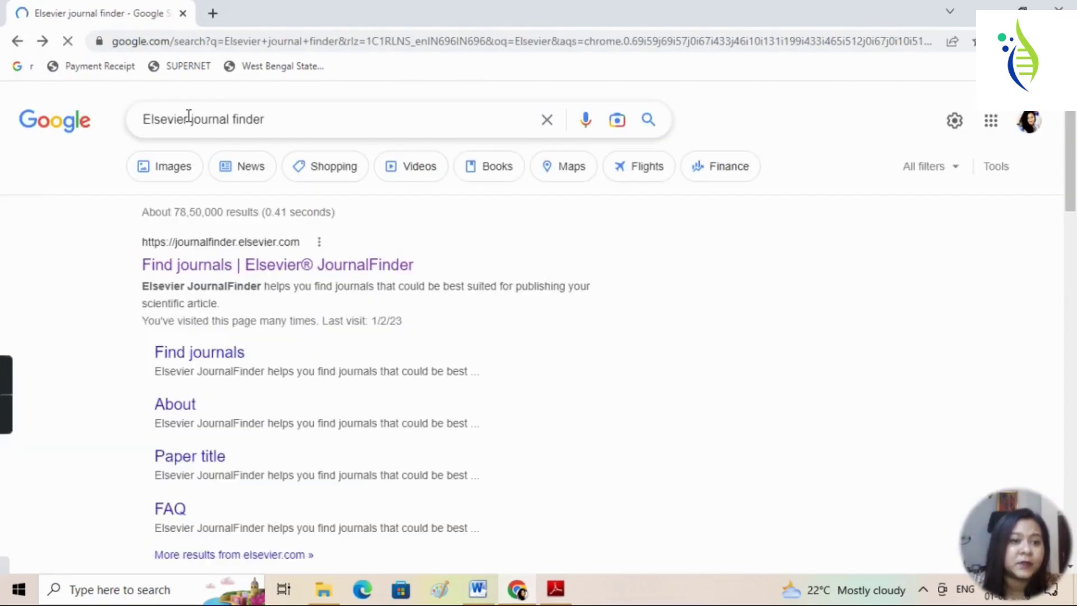
pyautogui.keyDown('shift'); pyautogui.click(140, 121); pyautogui.keyUp('shift')
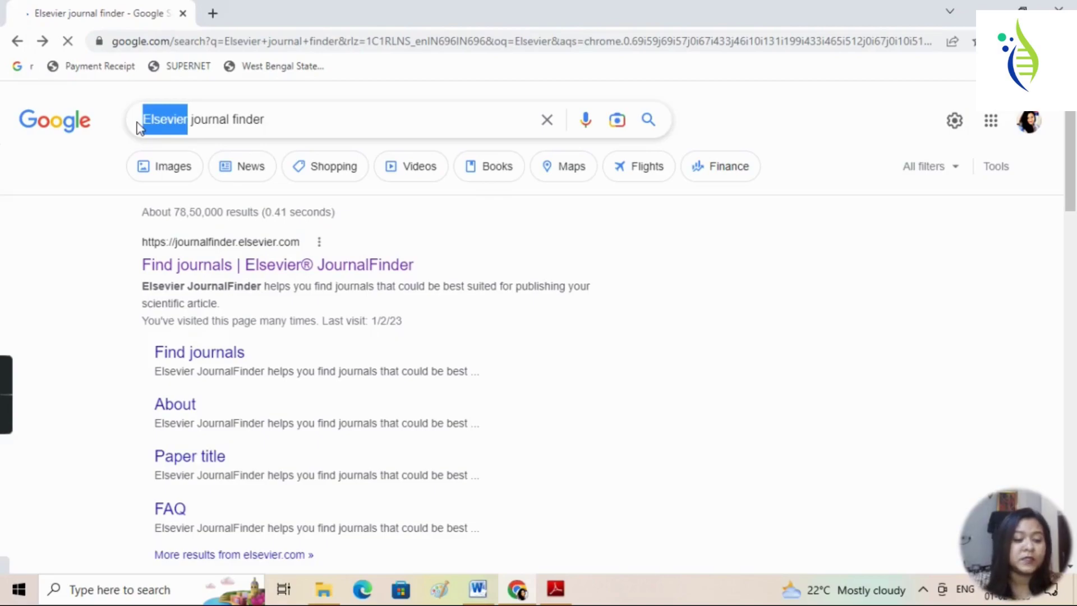
pyautogui.write('Springe')
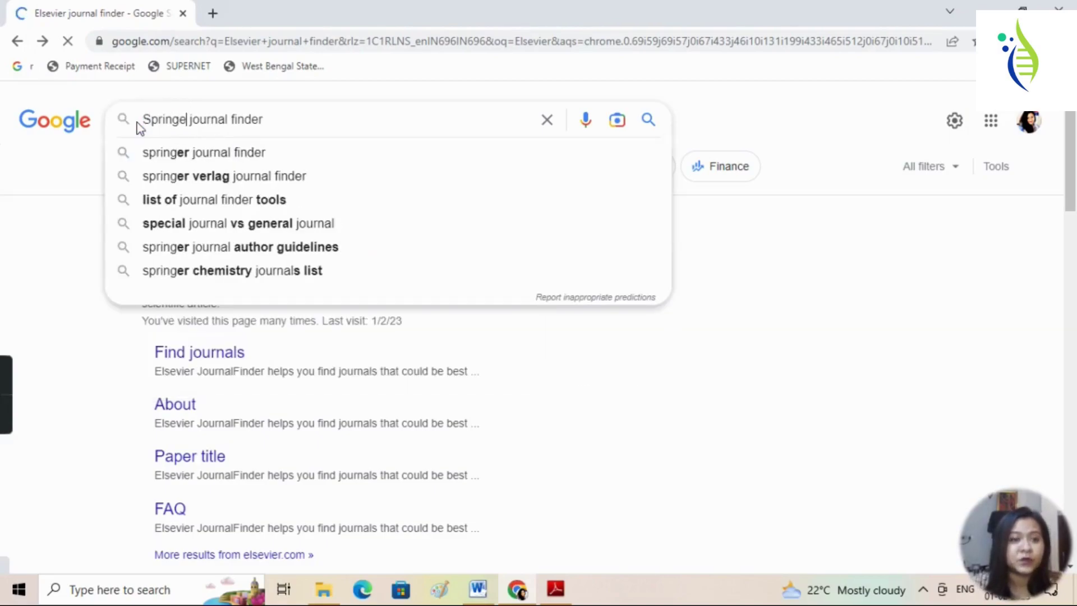
pyautogui.write('r')
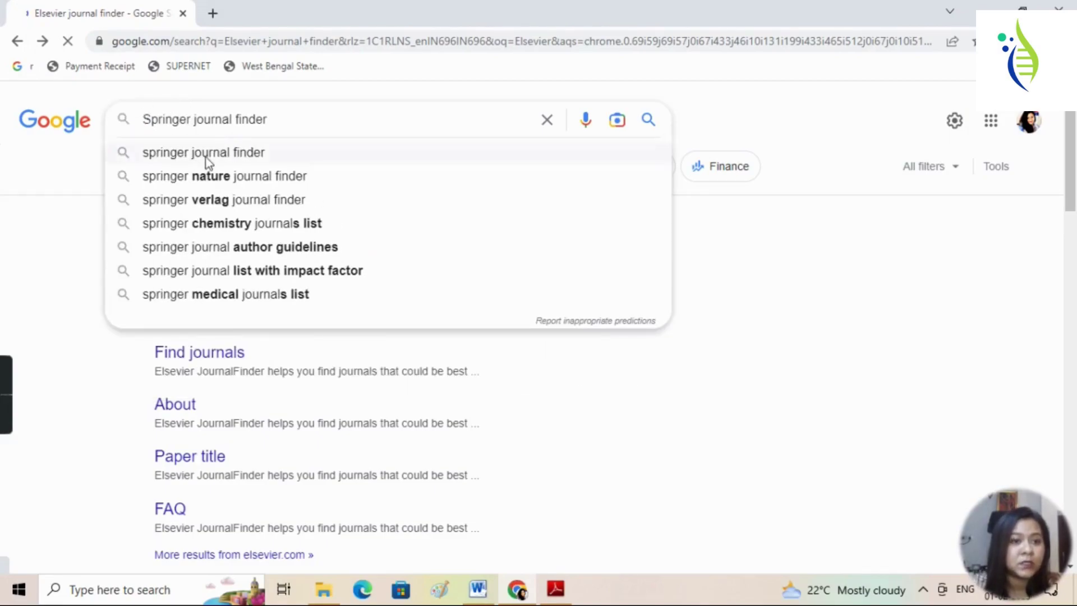
pyautogui.click(228, 151)
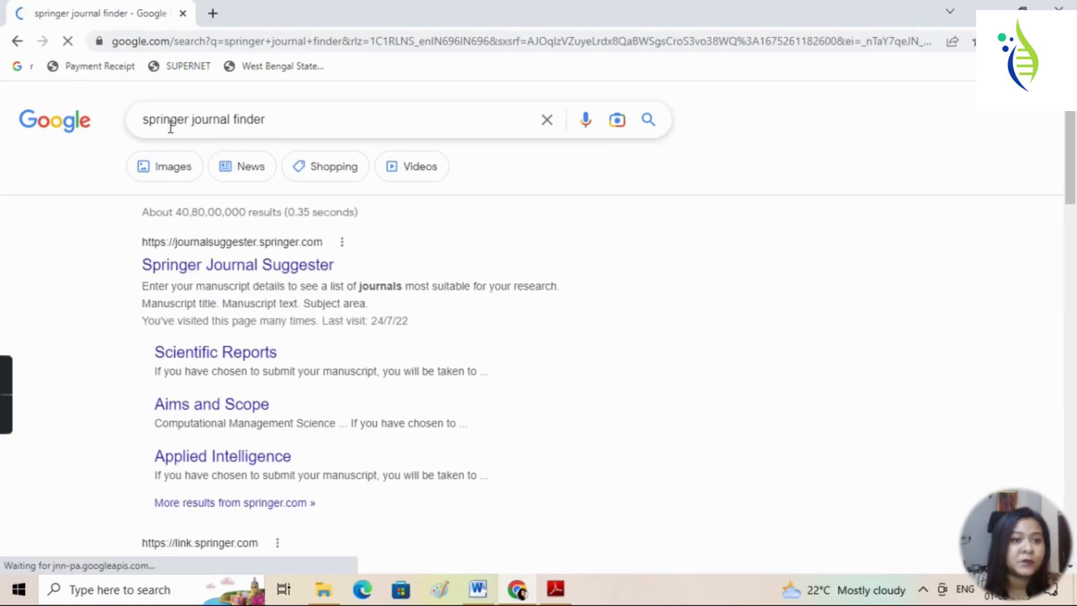
# - Open the Springer Journal Suggester site from the search results and accept its cookies
pyautogui.click(201, 269)
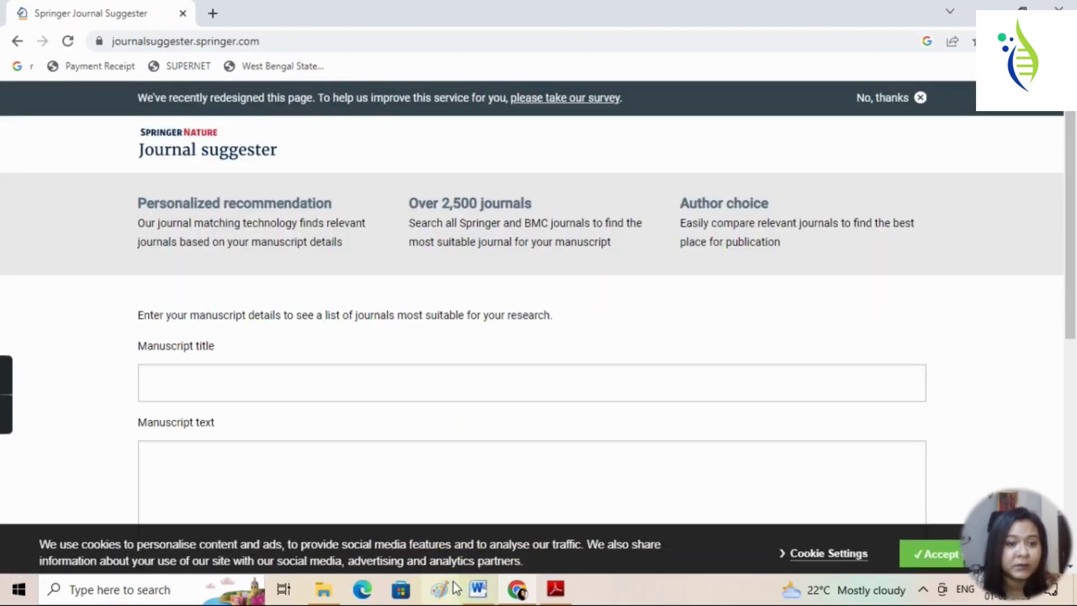
pyautogui.moveTo(475, 590)
pyautogui.click(931, 545)
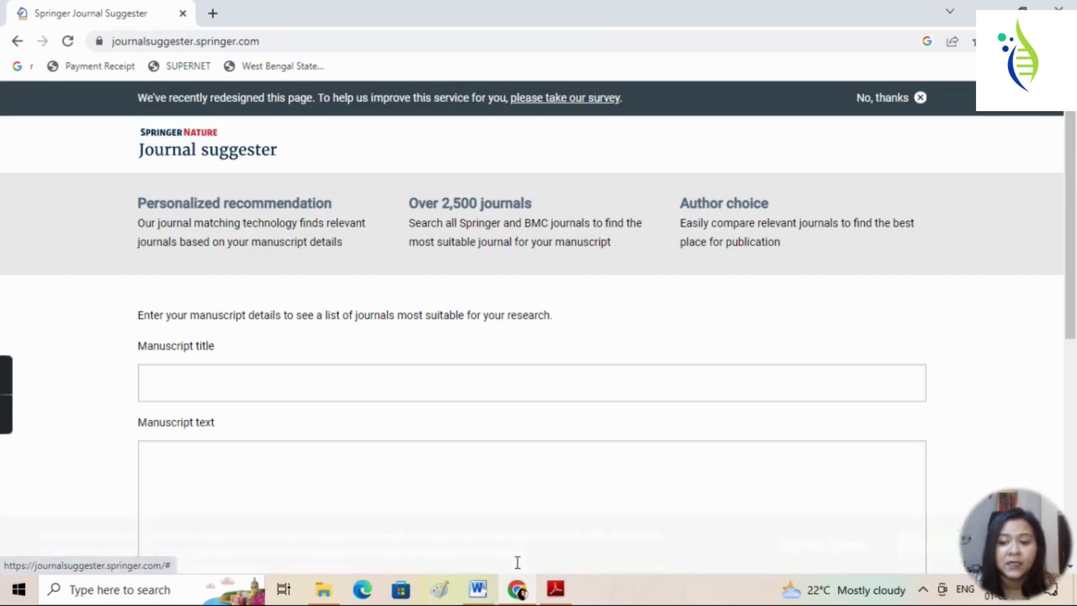
# - Copy the full manuscript title from the Word document into the manuscript title field of Journal Suggester in Chrome
pyautogui.click(479, 589)
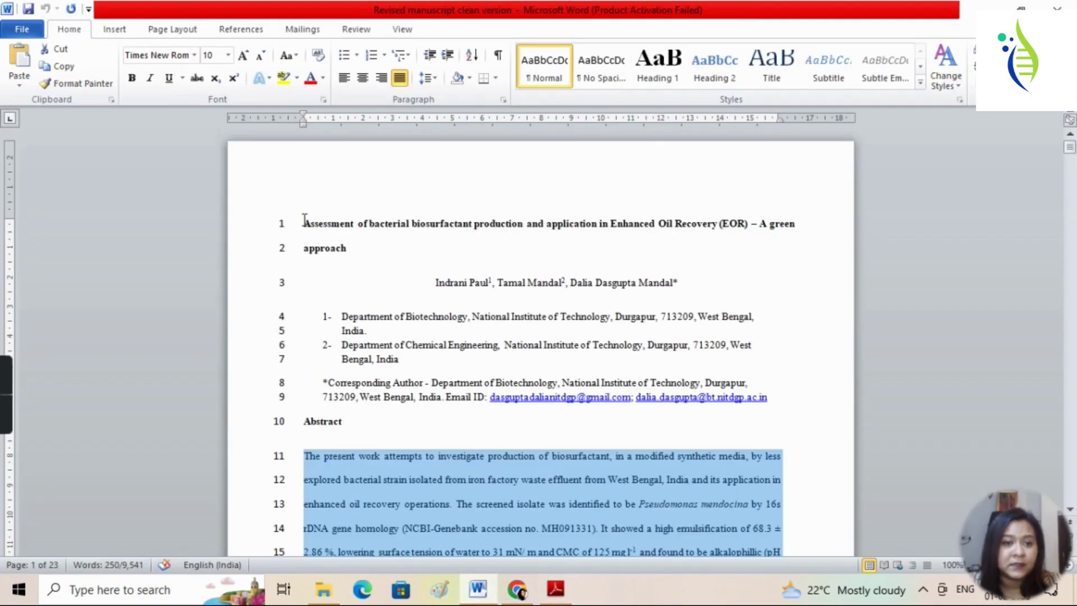
pyautogui.moveTo(304, 223); pyautogui.dragTo(352, 252)
pyautogui.hotkey('ctrl', 'c')
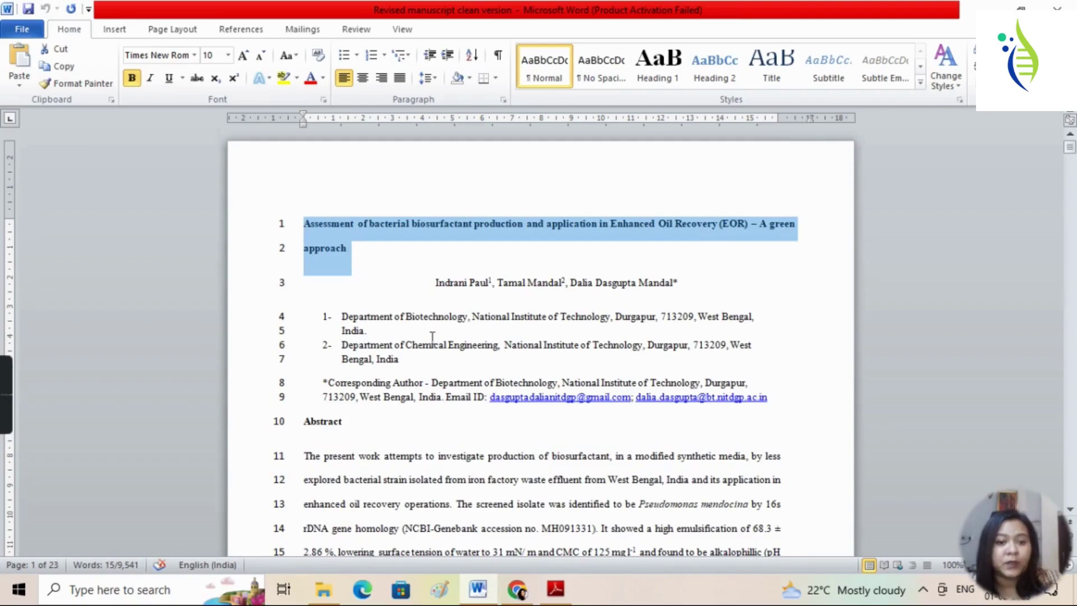
pyautogui.click(516, 589)
pyautogui.click(416, 392)
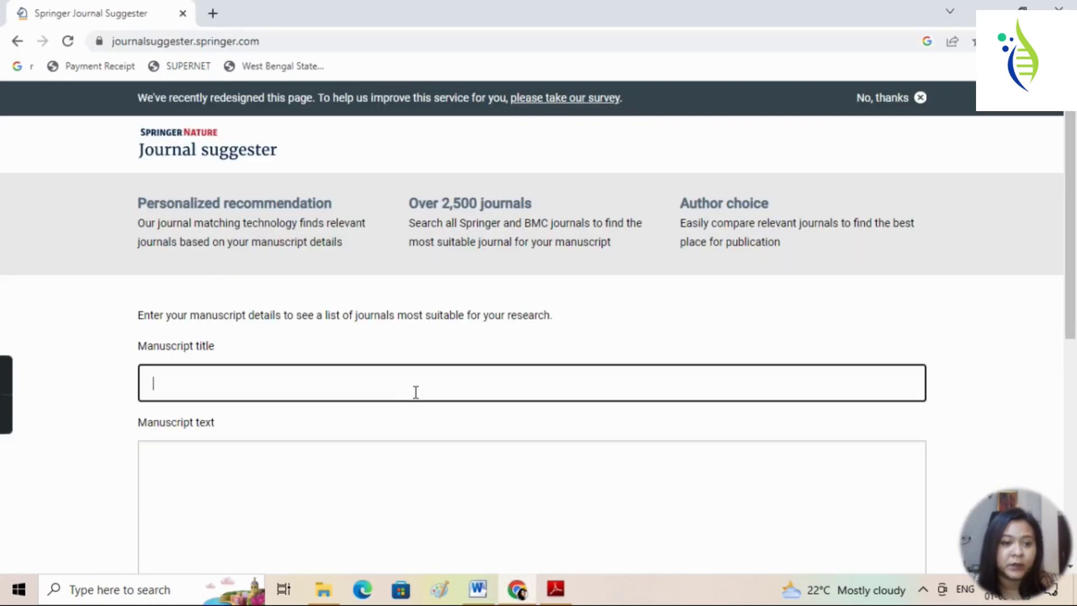
pyautogui.hotkey('ctrl', 'v')
# - Copy the complete abstract from the Word manuscript into the manuscript text field of Journal Suggester in Chrome
pyautogui.click(432, 460)
pyautogui.click(477, 589)
pyautogui.scroll(-5, 327, 310)
pyautogui.moveTo(303, 304); pyautogui.dragTo(553, 480)
pyautogui.click(517, 589)
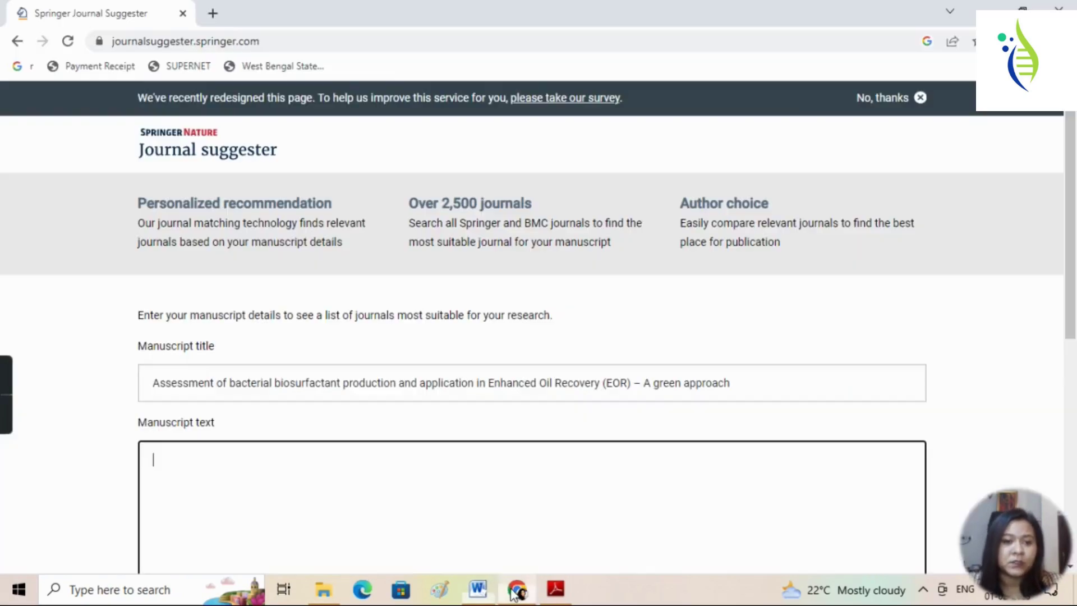
pyautogui.hotkey('ctrl', 'v')
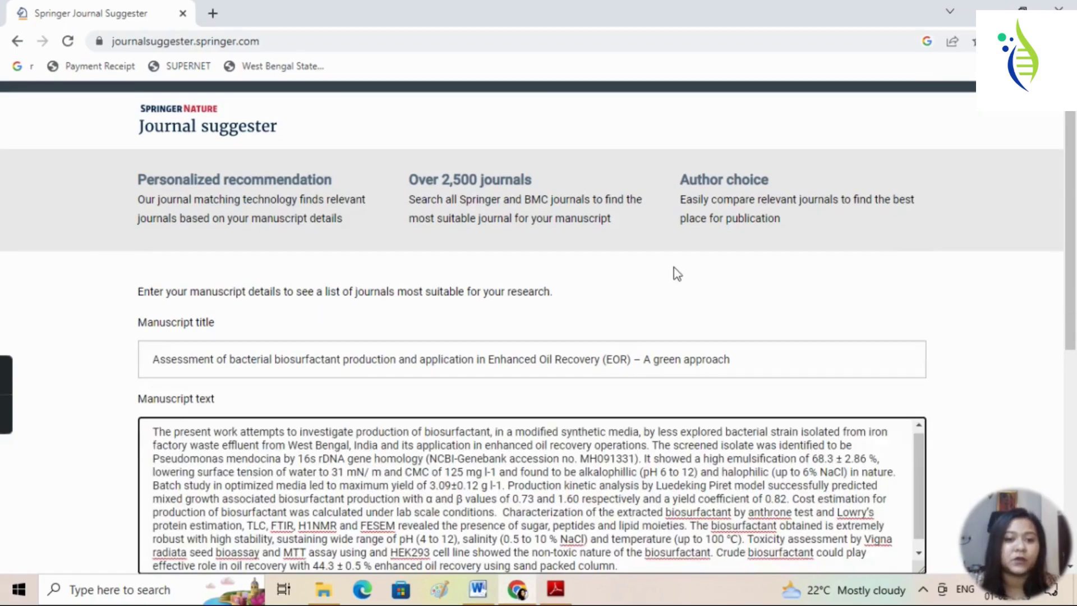
# - Set the subject area to Environment and request journal suggestions for the manuscript
pyautogui.scroll(-5, 673, 272)
pyautogui.click(264, 246)
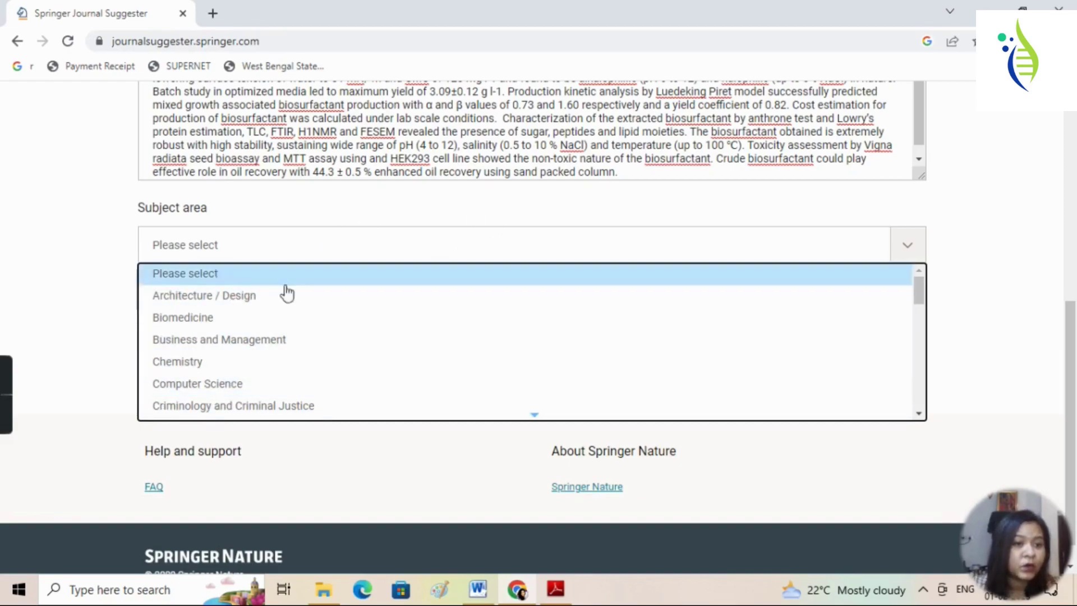
pyautogui.scroll(-2, 343, 311)
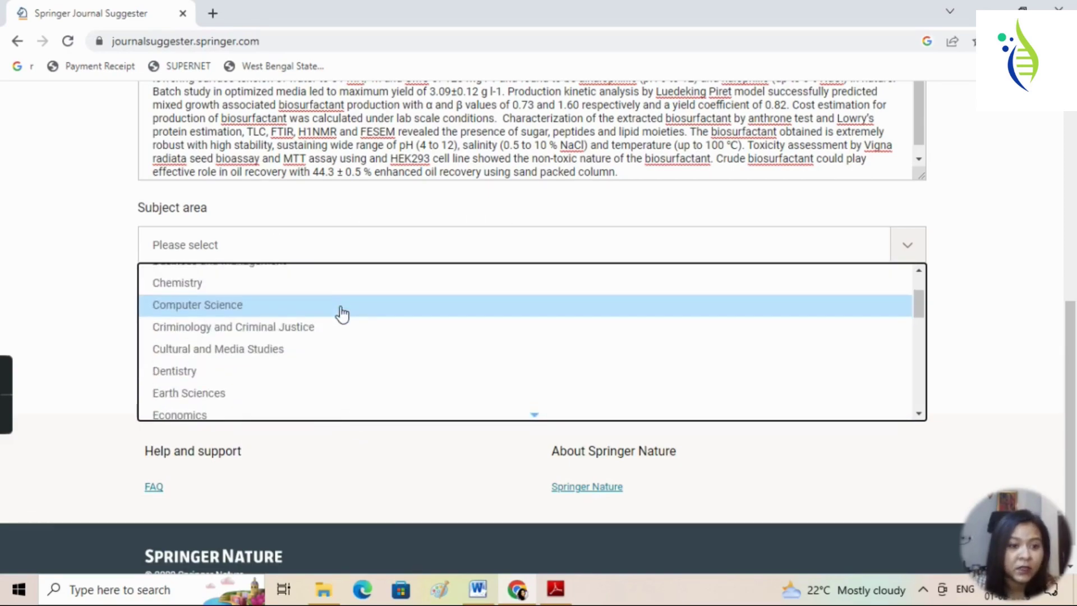
pyautogui.scroll(-4, 342, 312)
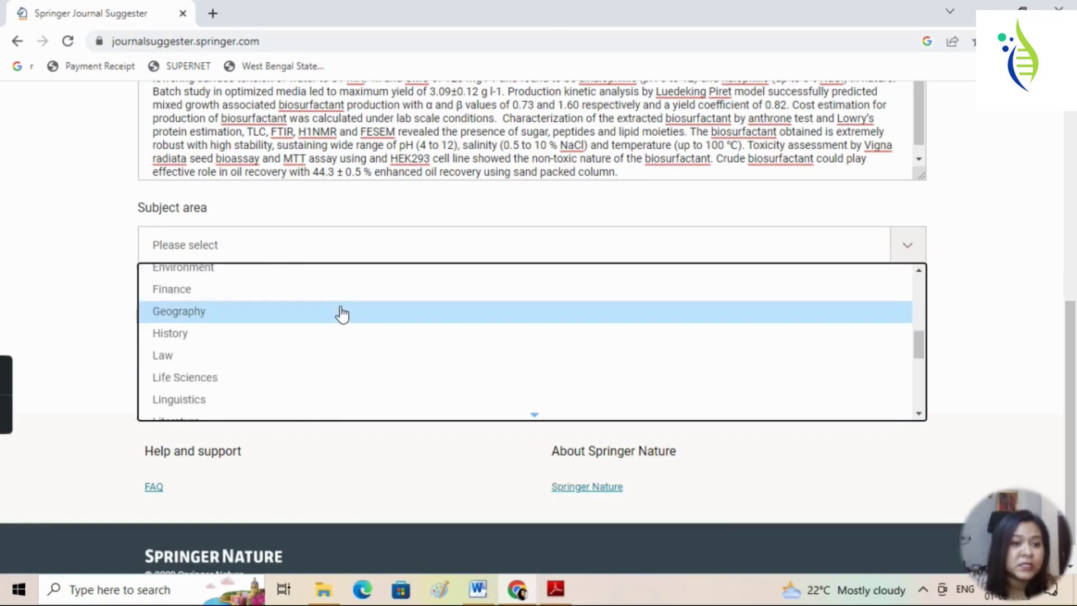
pyautogui.click(186, 269)
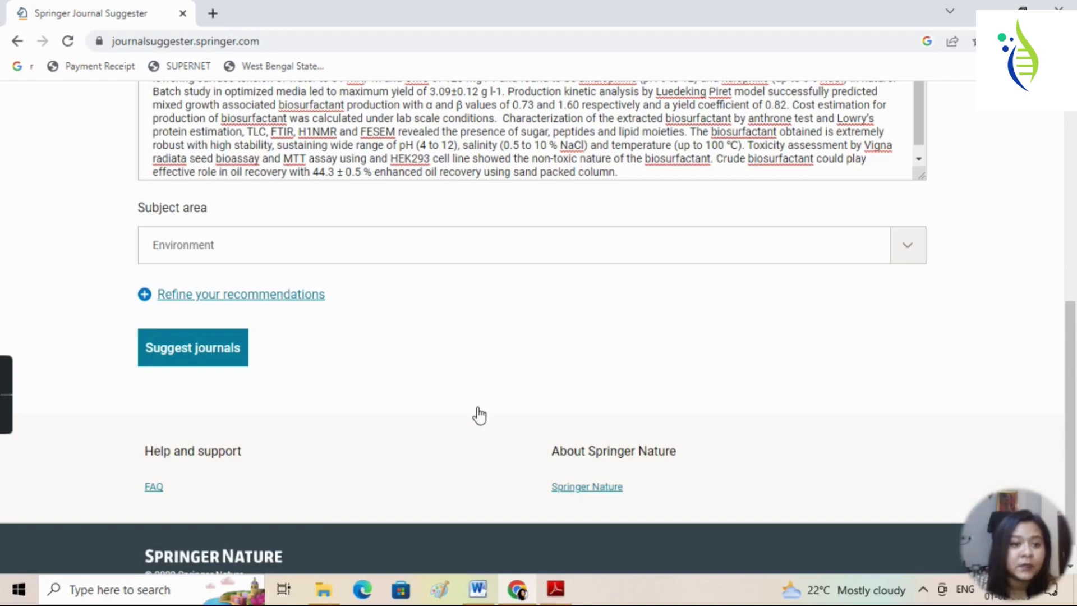
# - Review the suggested Springer journals, comparing their impact factors, average first decision times and acceptance rates
pyautogui.scroll(-7, 485, 410)
pyautogui.scroll(10, 484, 404)
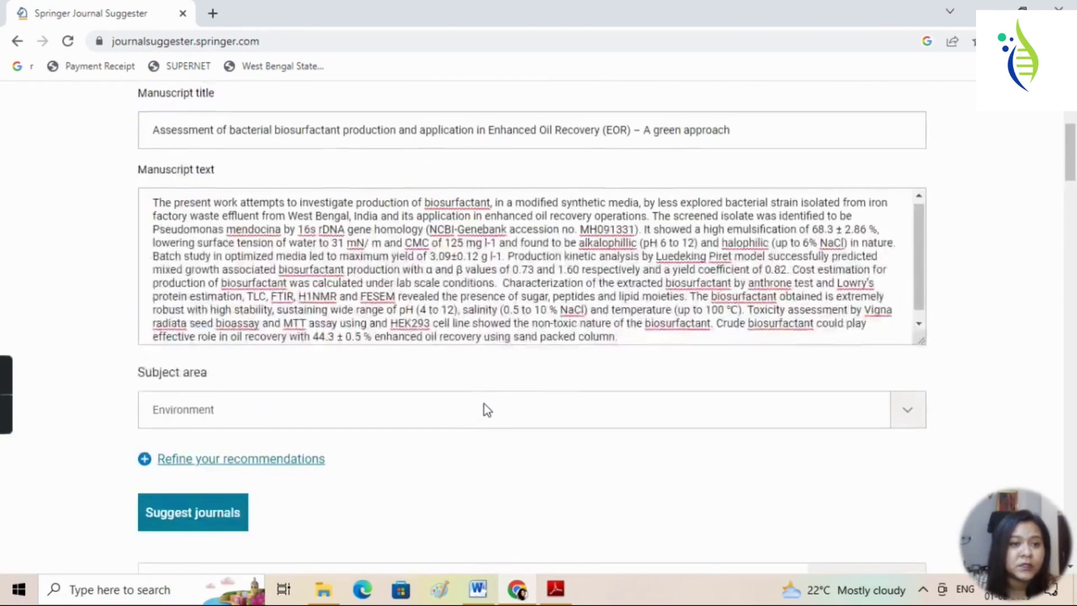
pyautogui.scroll(-6, 484, 402)
pyautogui.scroll(-3, 484, 404)
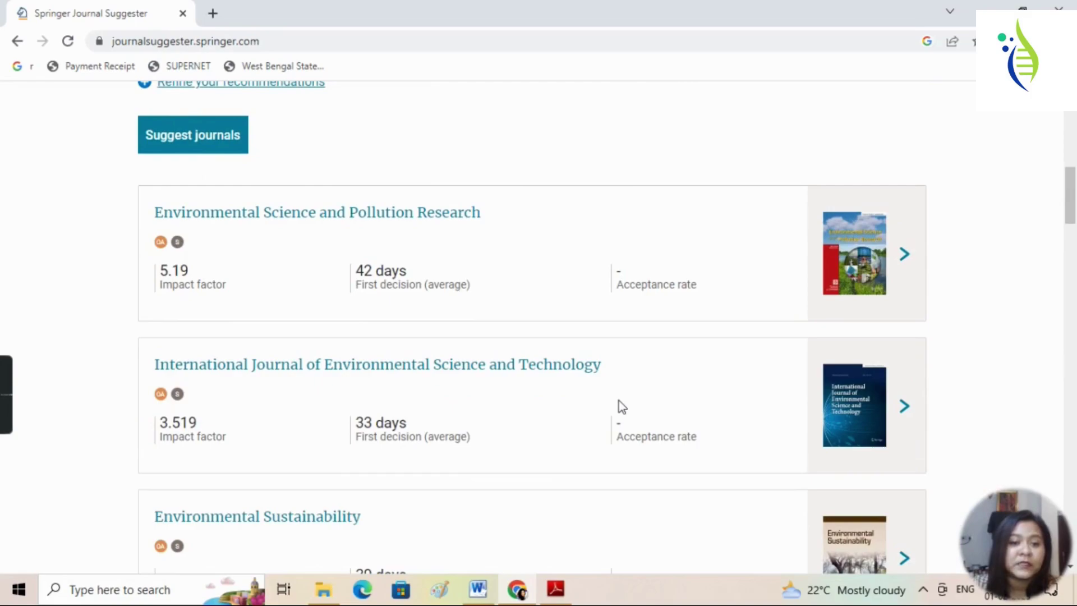
pyautogui.scroll(-8, 618, 400)
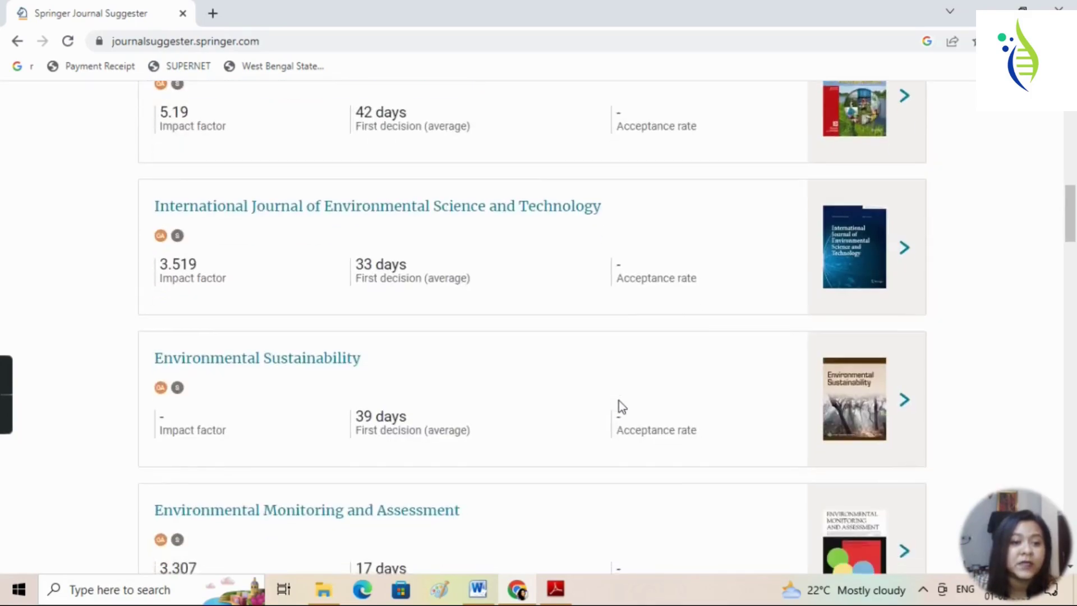
pyautogui.scroll(-12, 619, 403)
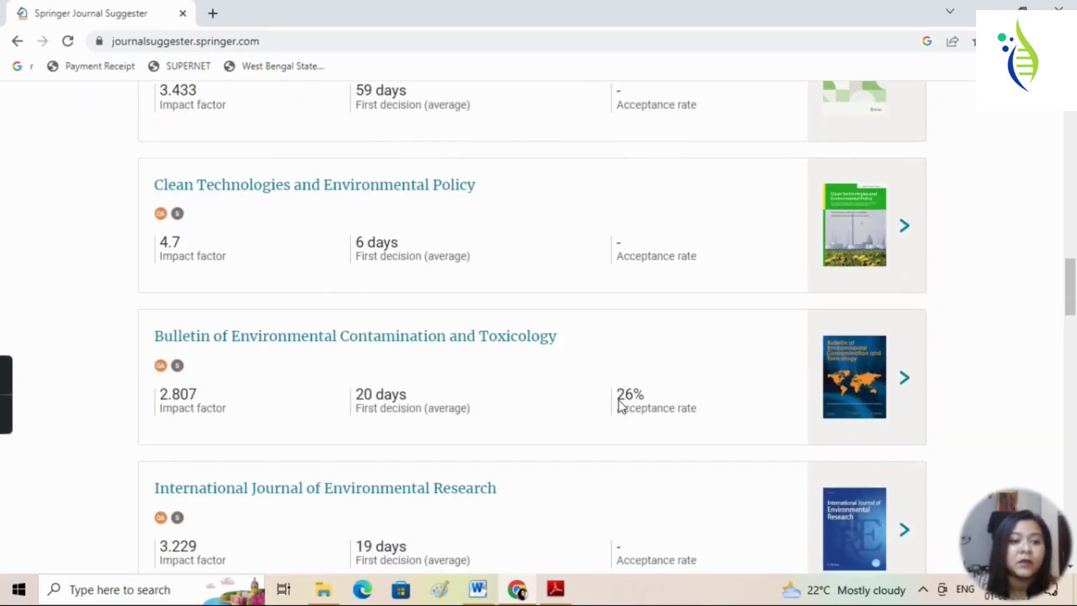
pyautogui.scroll(-6, 619, 400)
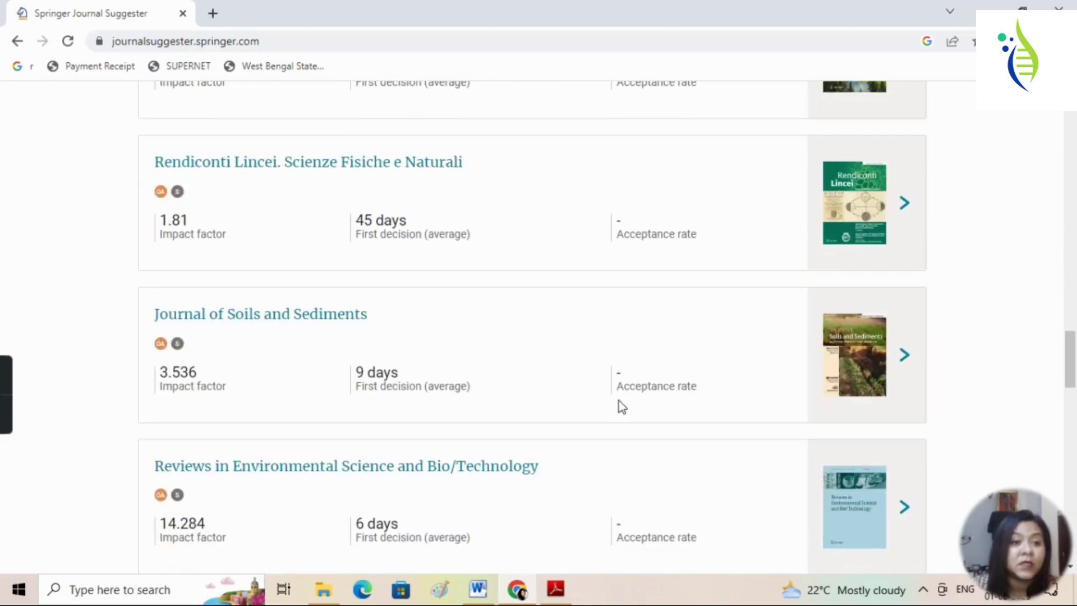
pyautogui.scroll(-3, 618, 400)
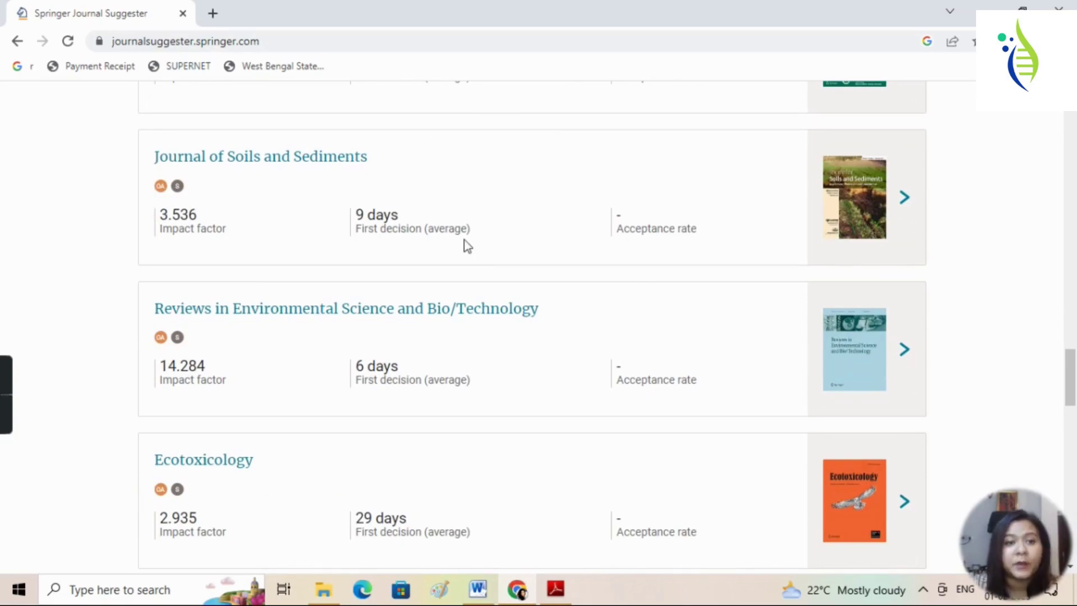
pyautogui.scroll(18, 463, 240)
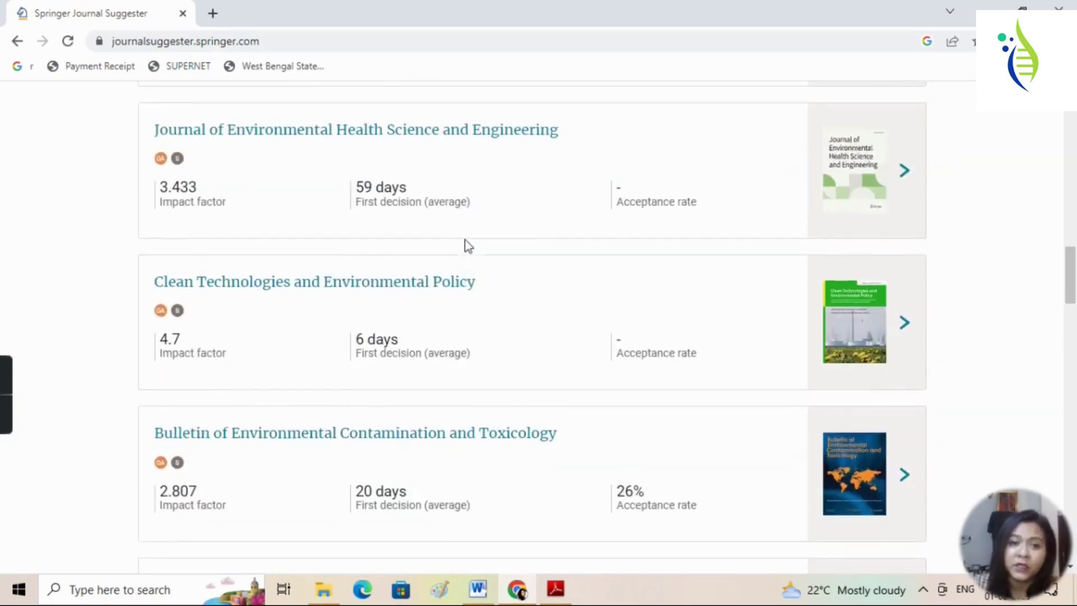
pyautogui.scroll(20, 466, 242)
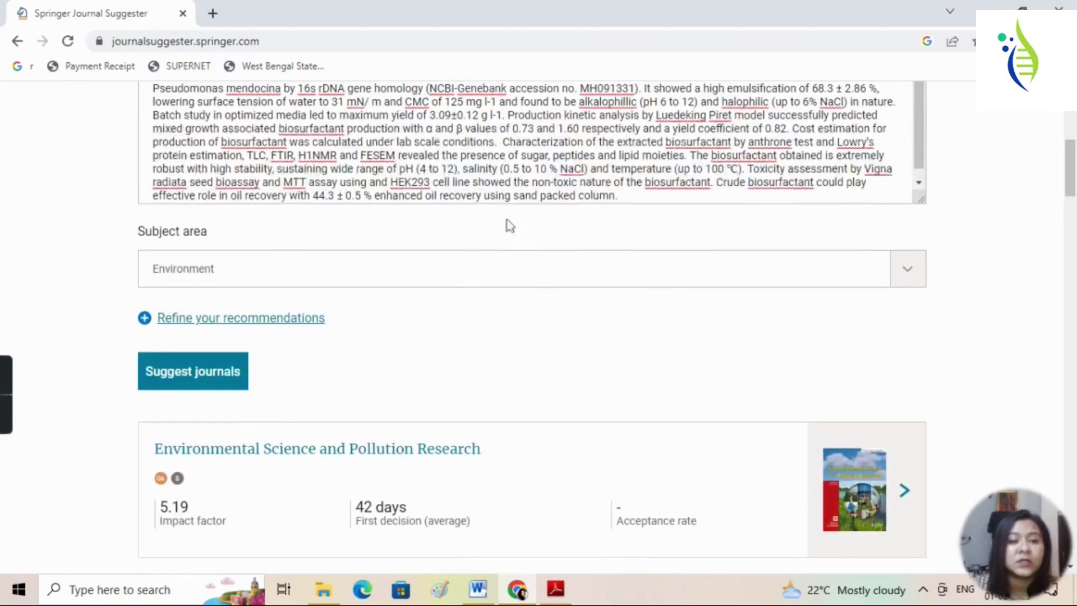
pyautogui.scroll(7, 515, 223)
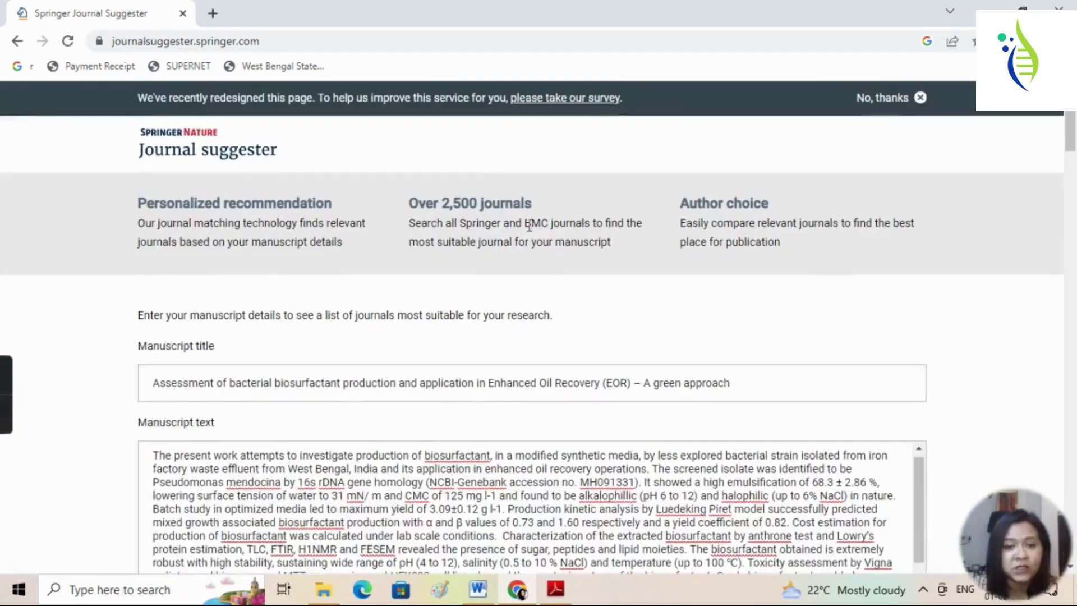
# - Check the journal header of the published ETI- IP.pdf article in Adobe Reader, and return to the "springer journal finder" Google results in Chrome
pyautogui.click(567, 596)
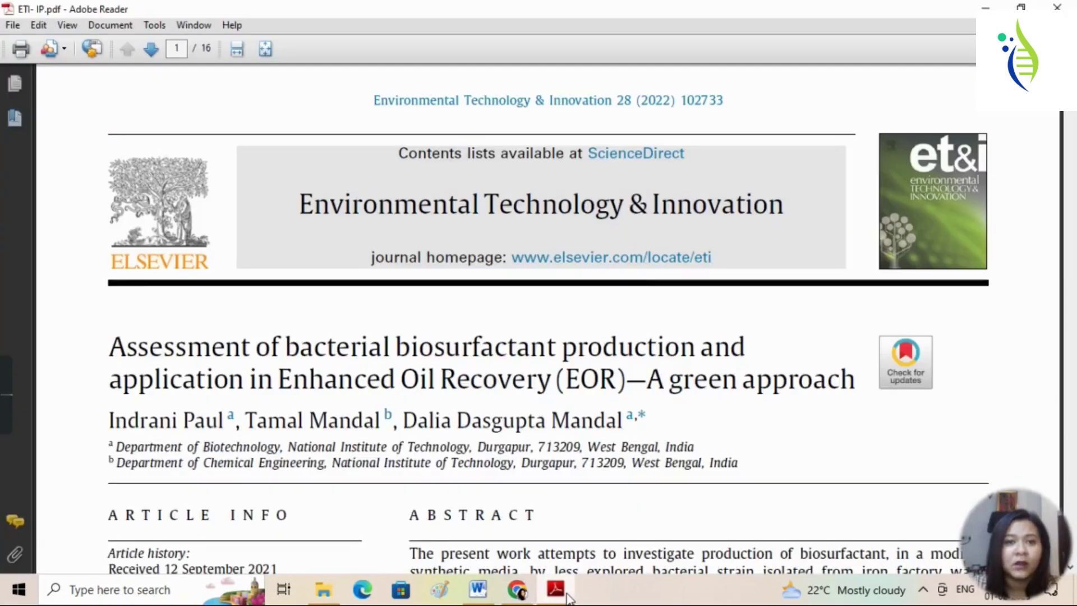
pyautogui.click(515, 591)
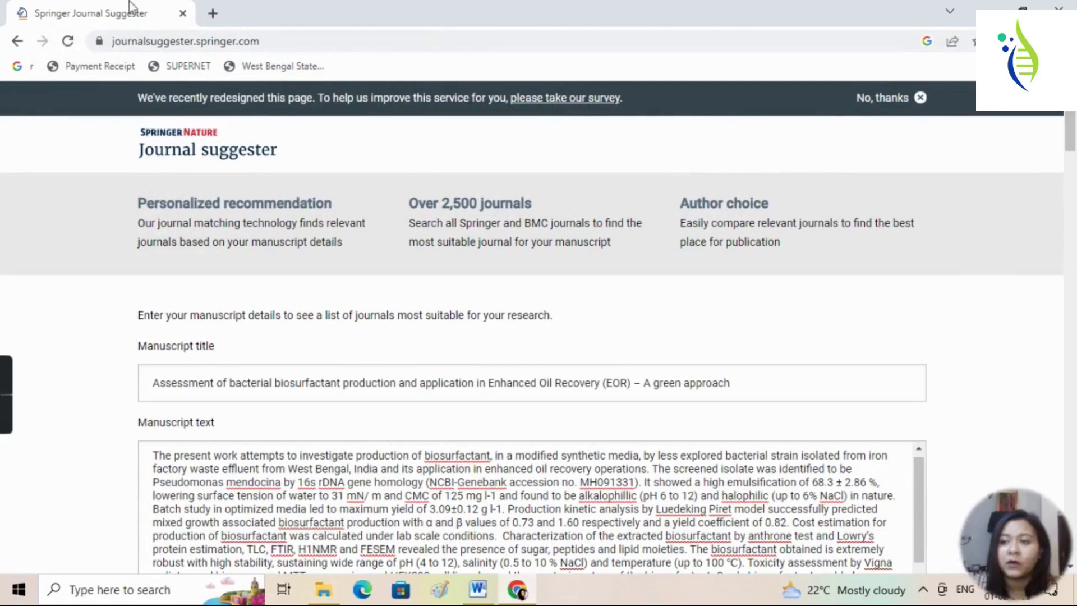
pyautogui.click(18, 42)
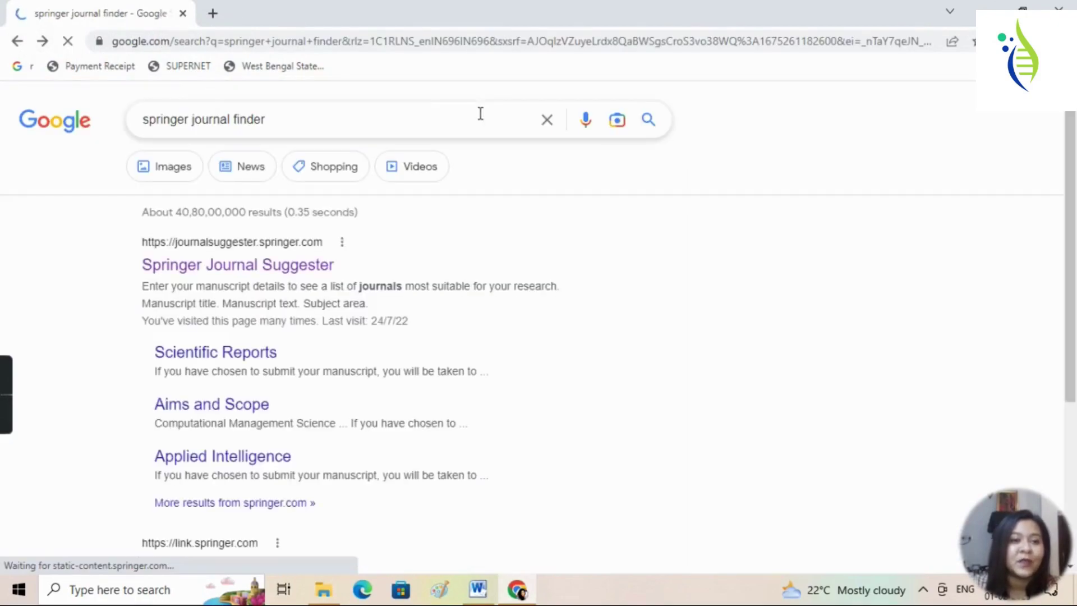